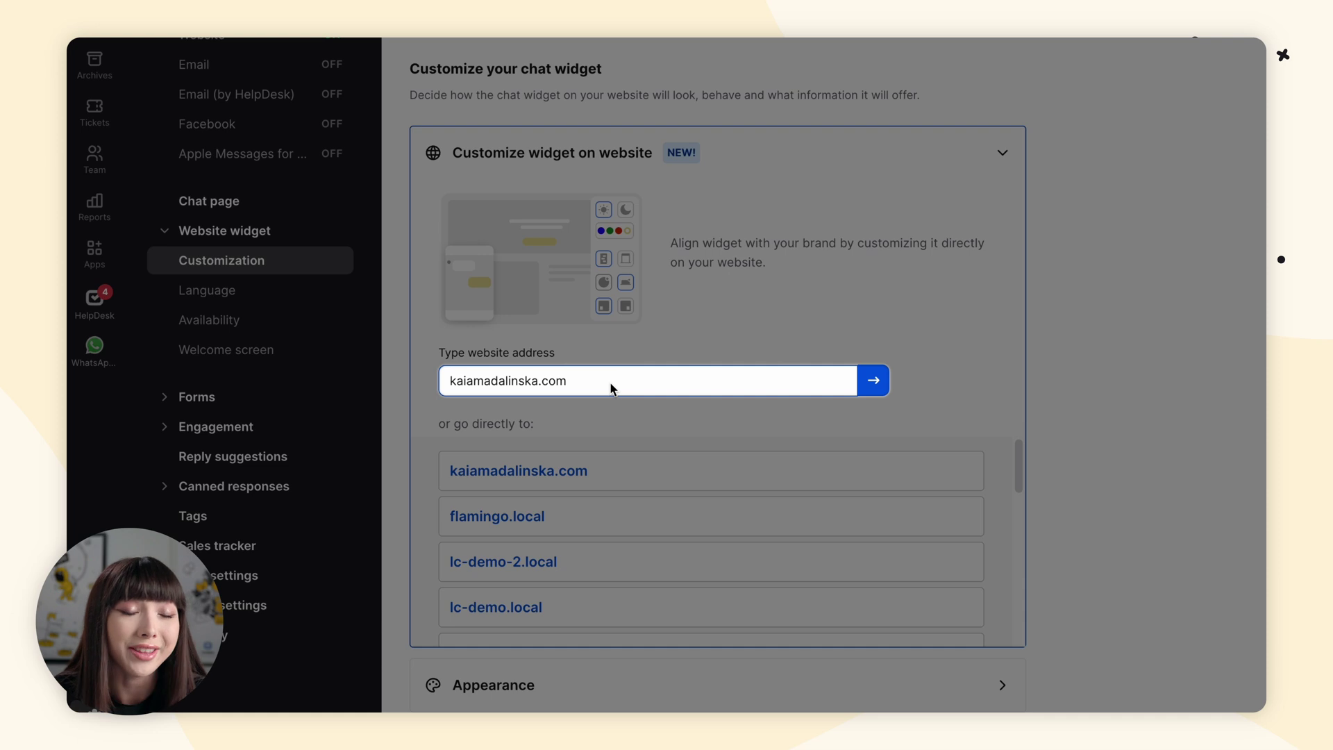
Step: Replace the website address with the Webflow test site's address and open the widget preview on that site
{"action": "left_click_drag", "start_coordinate": [610, 388], "coordinate": [448, 386]}
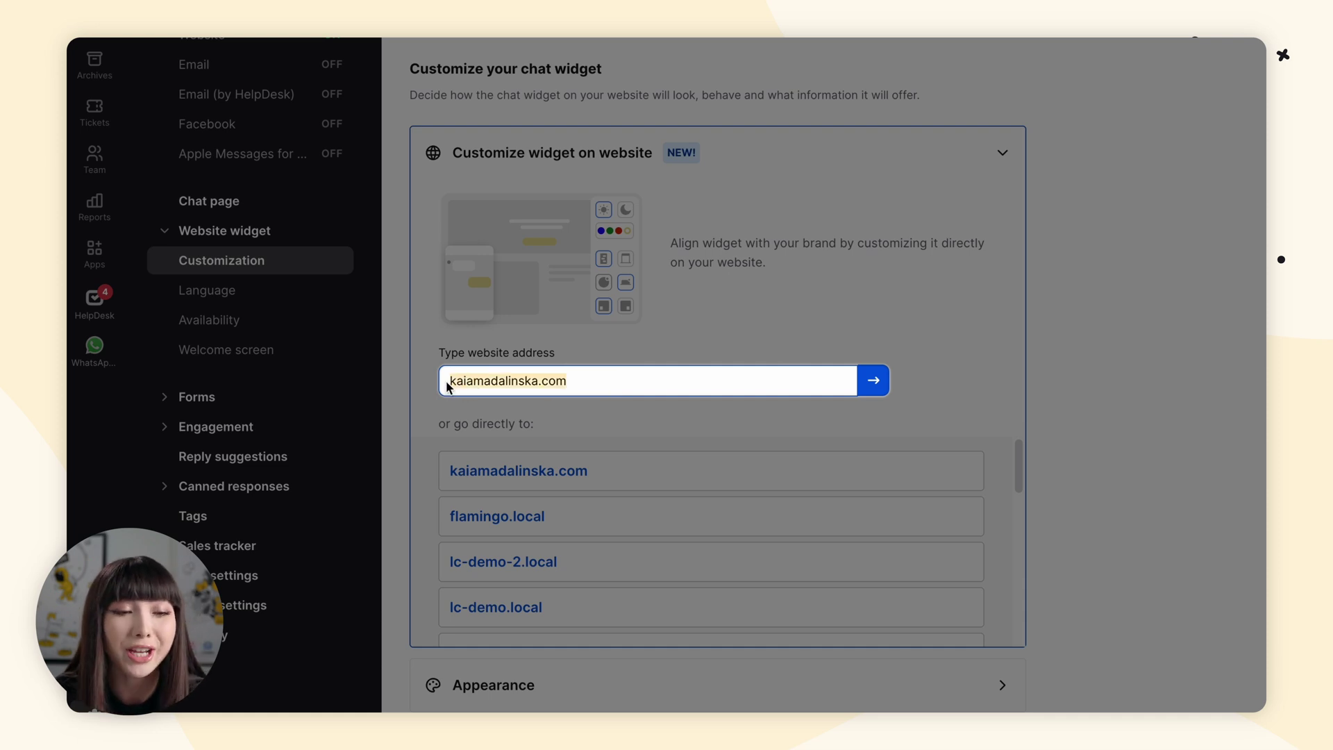
{"action": "key", "text": "ctrl+v"}
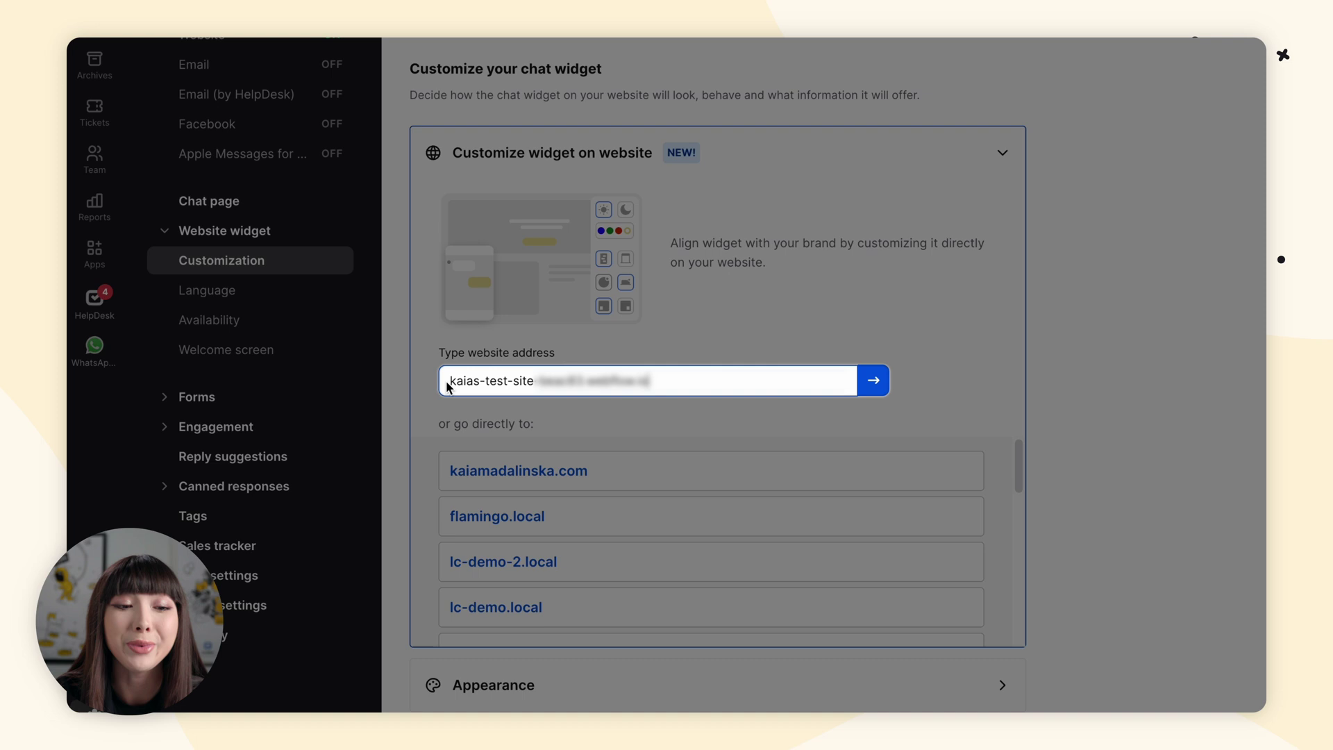
{"action": "left_click", "coordinate": [873, 383]}
{"action": "left_click", "coordinate": [876, 382]}
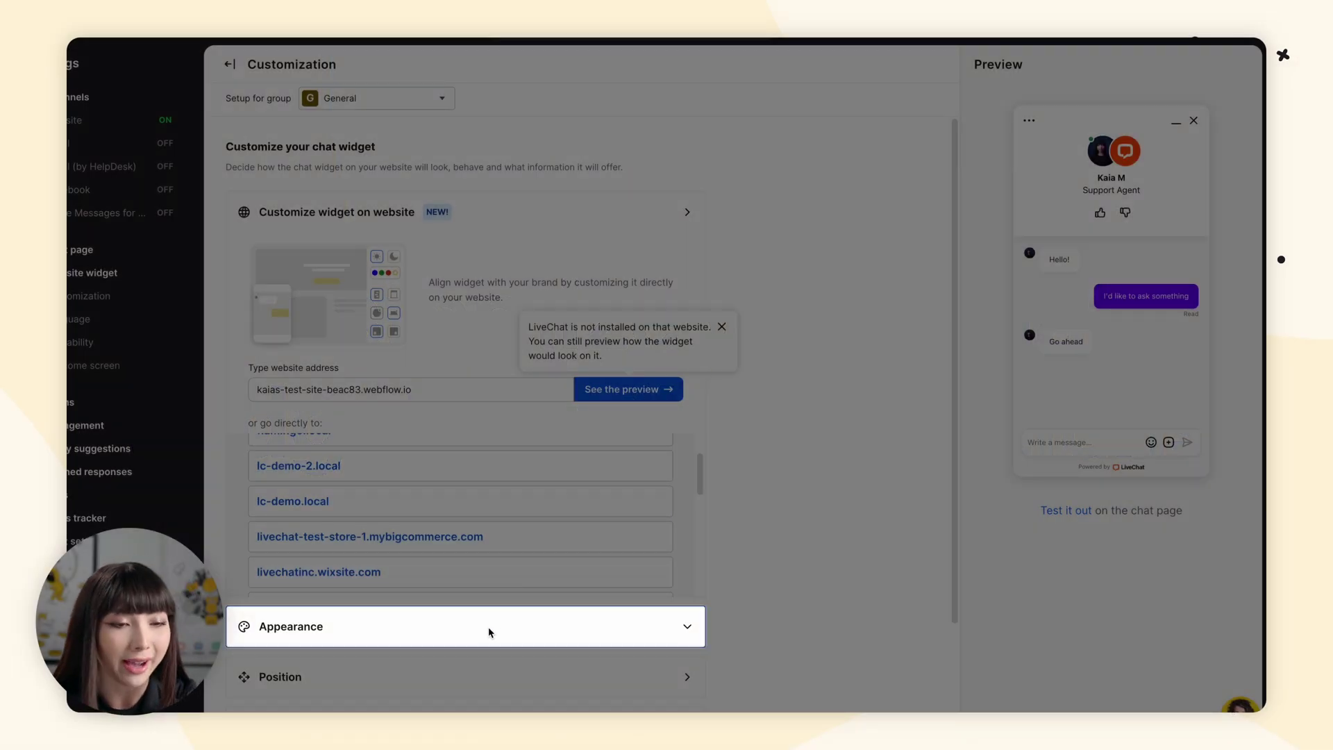
Step: Open the Appearance settings, try the Modern maximized and Bar minimized windows, and return to Smooth and Bubble
{"action": "left_click", "coordinate": [489, 630]}
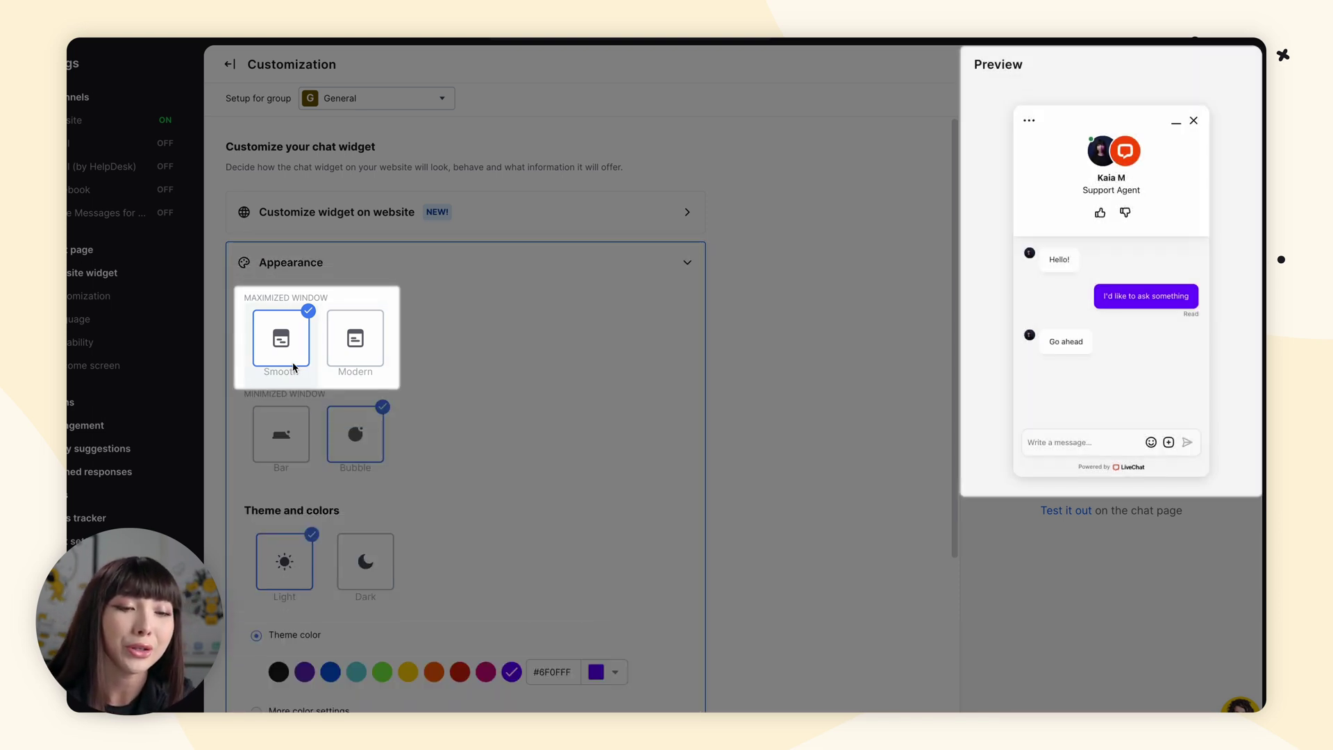
{"action": "left_click", "coordinate": [354, 357]}
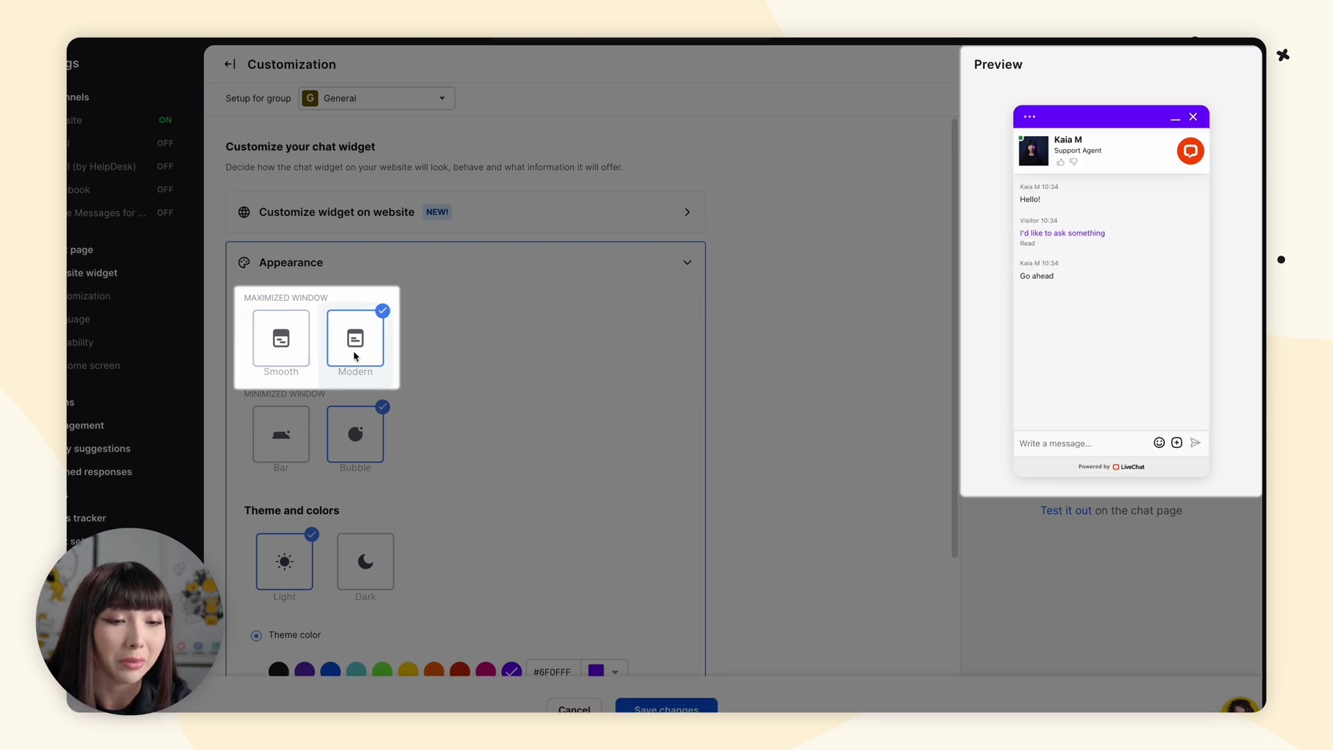
{"action": "left_click", "coordinate": [300, 349]}
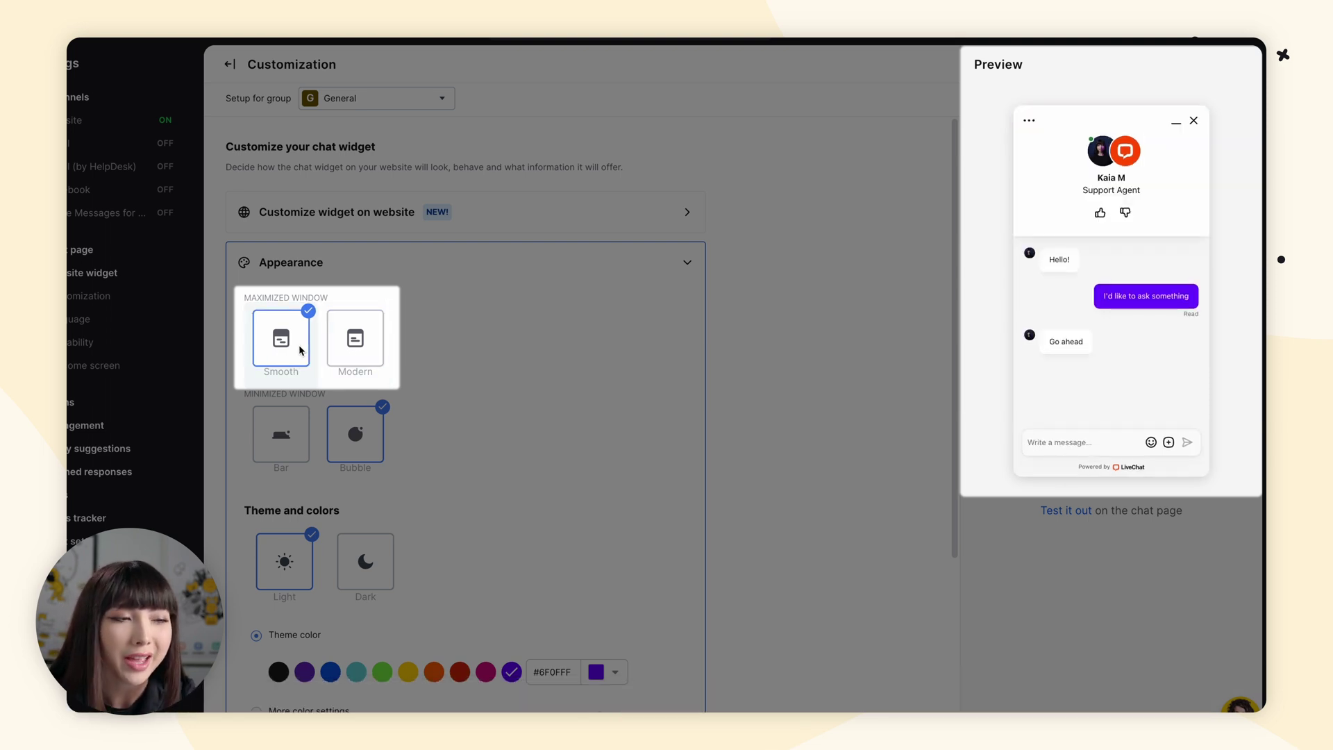
{"action": "left_click", "coordinate": [300, 420]}
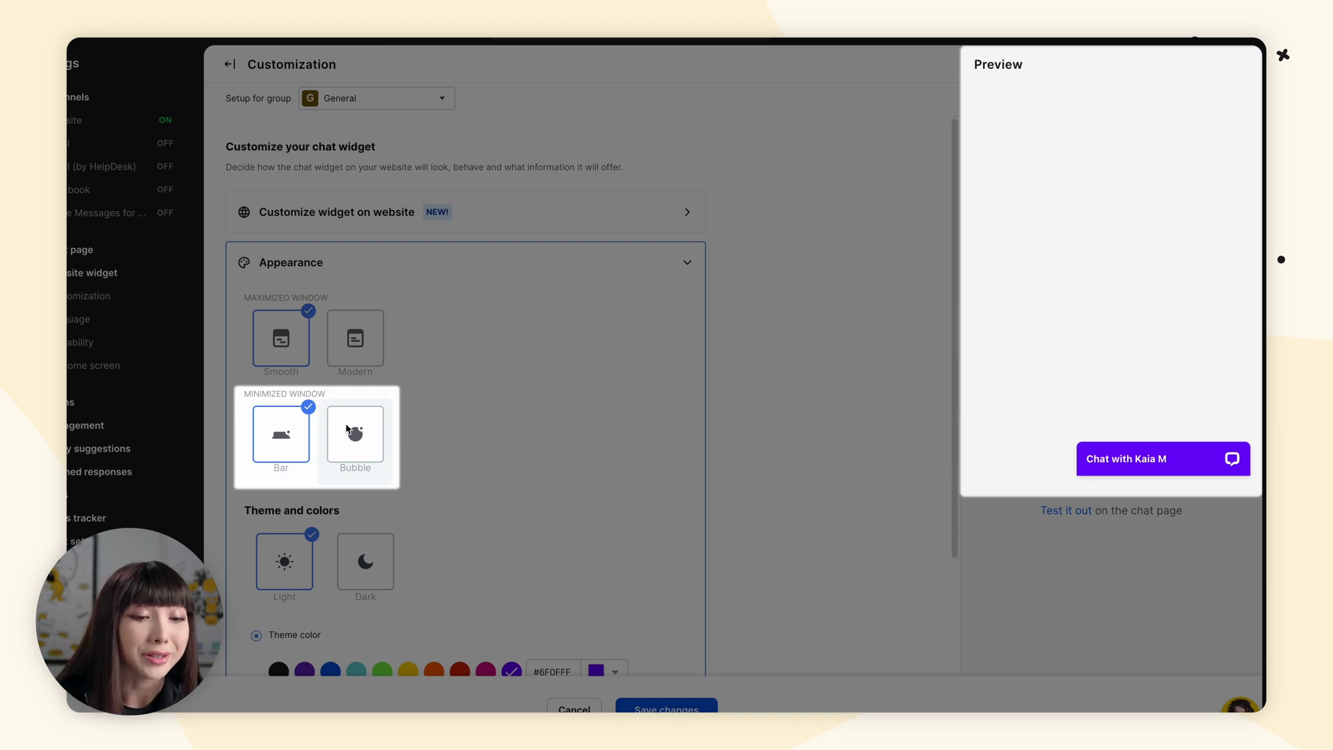
{"action": "left_click", "coordinate": [347, 429]}
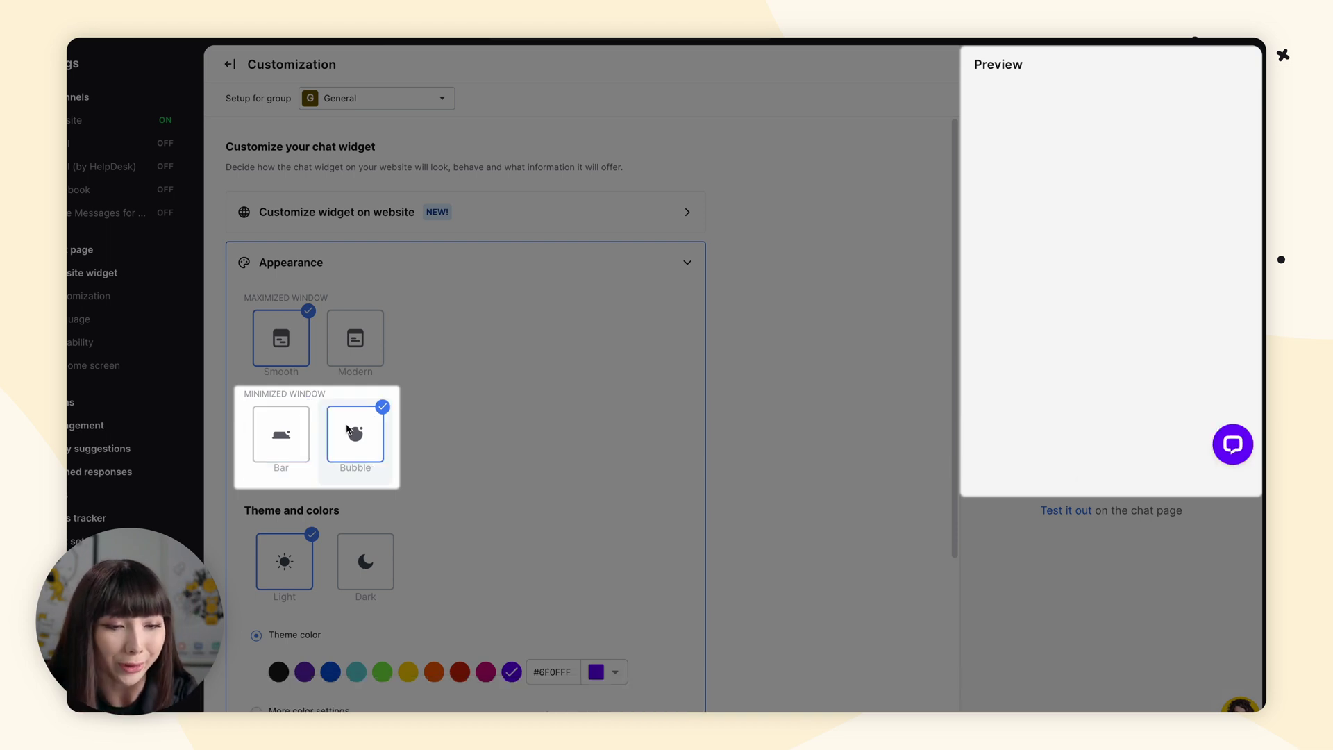
Step: Set the chat widget's theme to Dark in the Theme and colors section
{"action": "scroll", "coordinate": [440, 485], "scroll_direction": "down", "scroll_amount": 1}
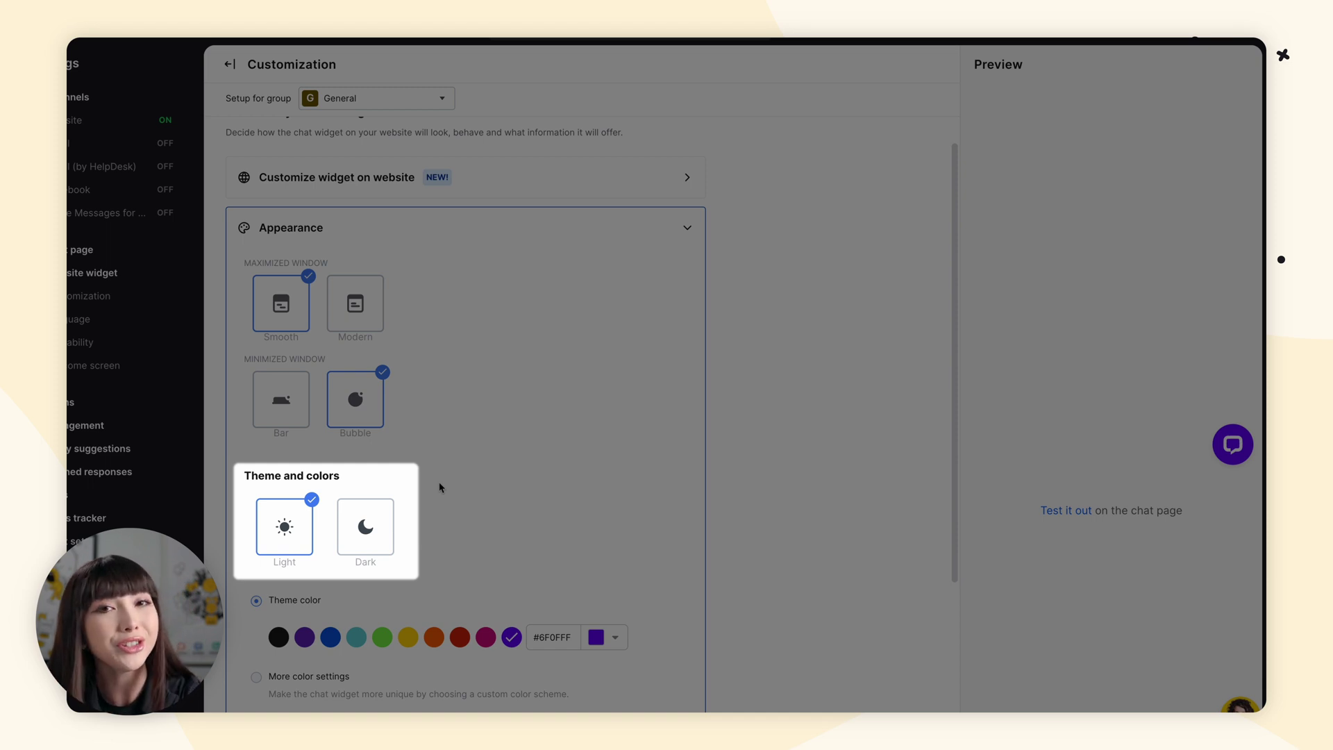
{"action": "scroll", "coordinate": [439, 487], "scroll_direction": "down", "scroll_amount": 1}
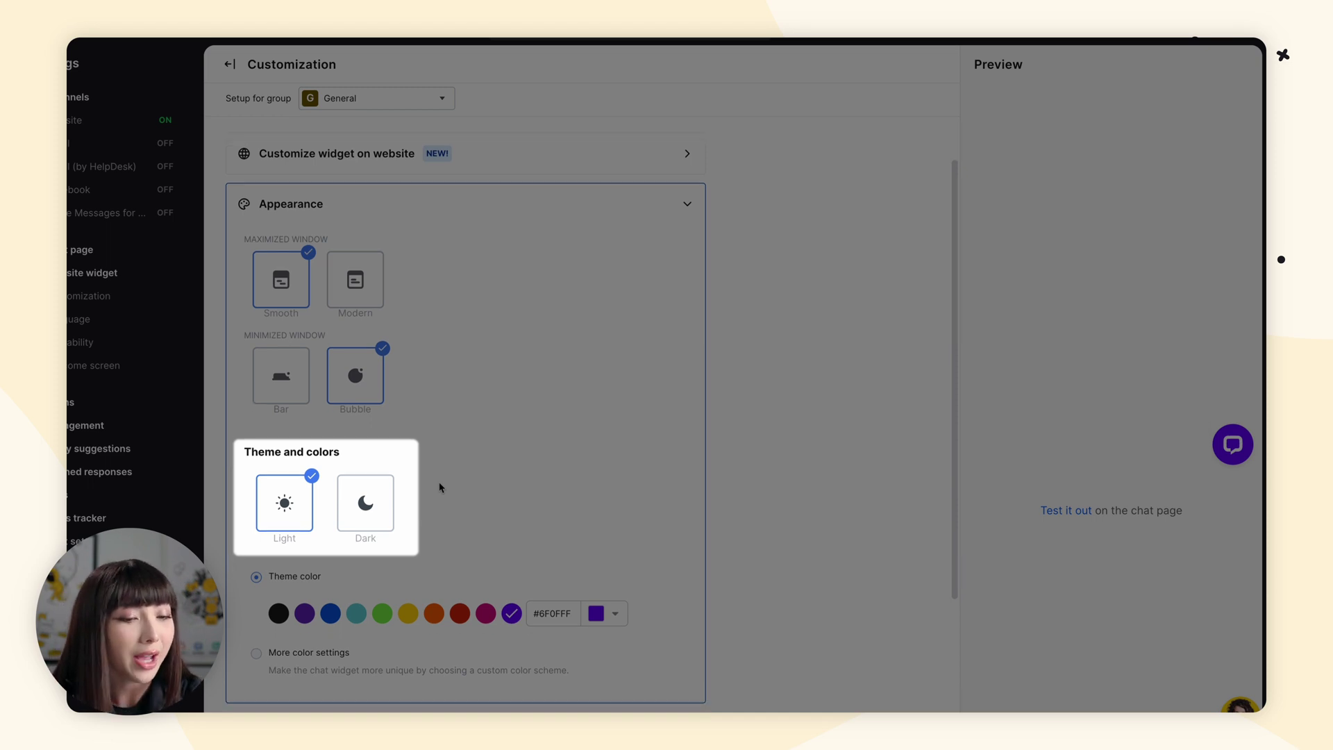
{"action": "left_click", "coordinate": [386, 499]}
{"action": "scroll", "coordinate": [385, 499], "scroll_direction": "down", "scroll_amount": 3}
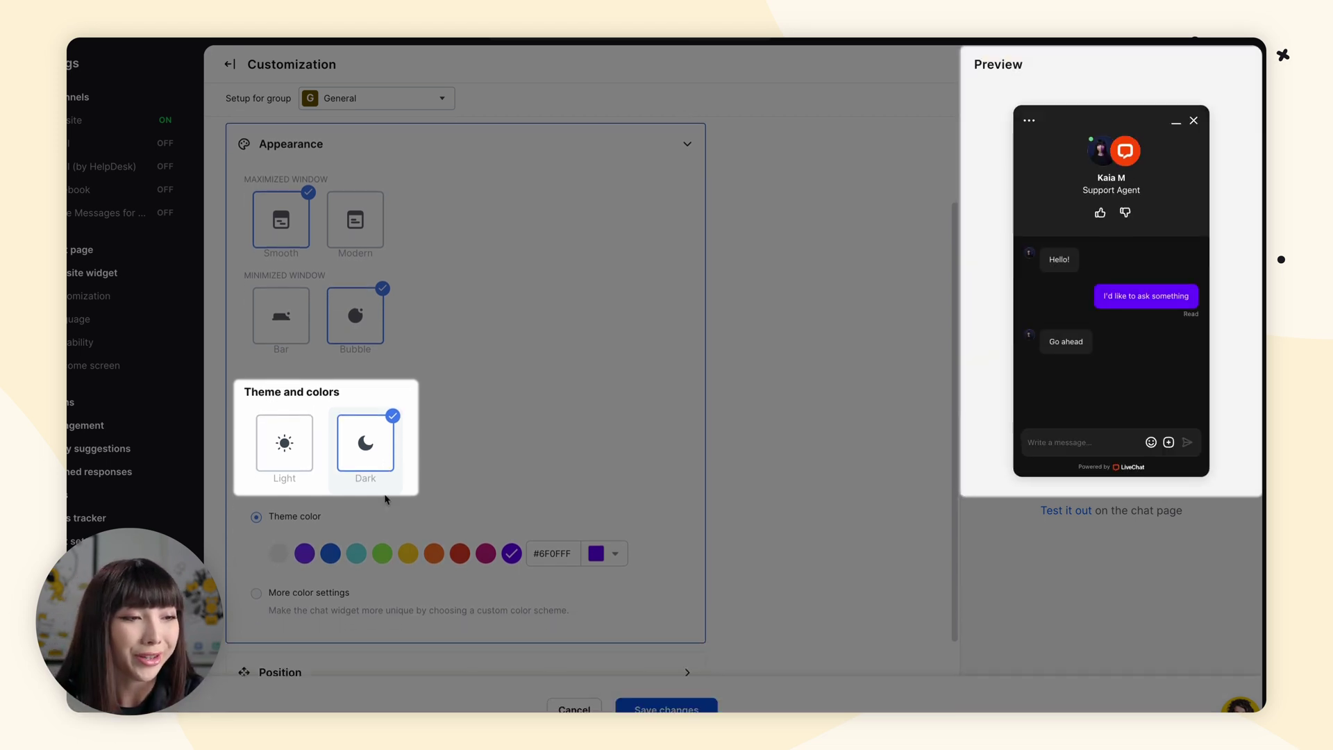
Step: Enable More color settings for a custom color scheme and review the minimized and maximized widget color options
{"action": "scroll", "coordinate": [385, 499], "scroll_direction": "down", "scroll_amount": 3}
{"action": "scroll", "coordinate": [385, 499], "scroll_direction": "down", "scroll_amount": 1}
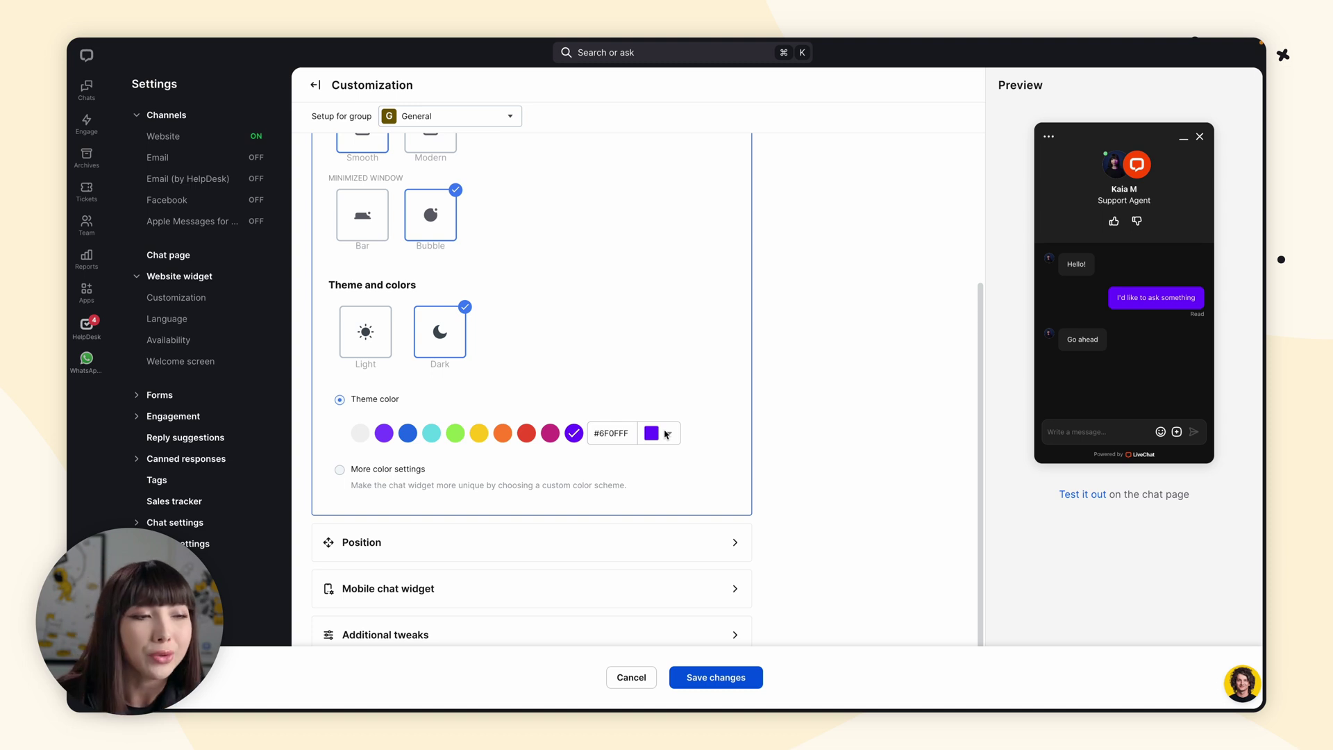
{"action": "scroll", "coordinate": [555, 462], "scroll_direction": "down", "scroll_amount": 1}
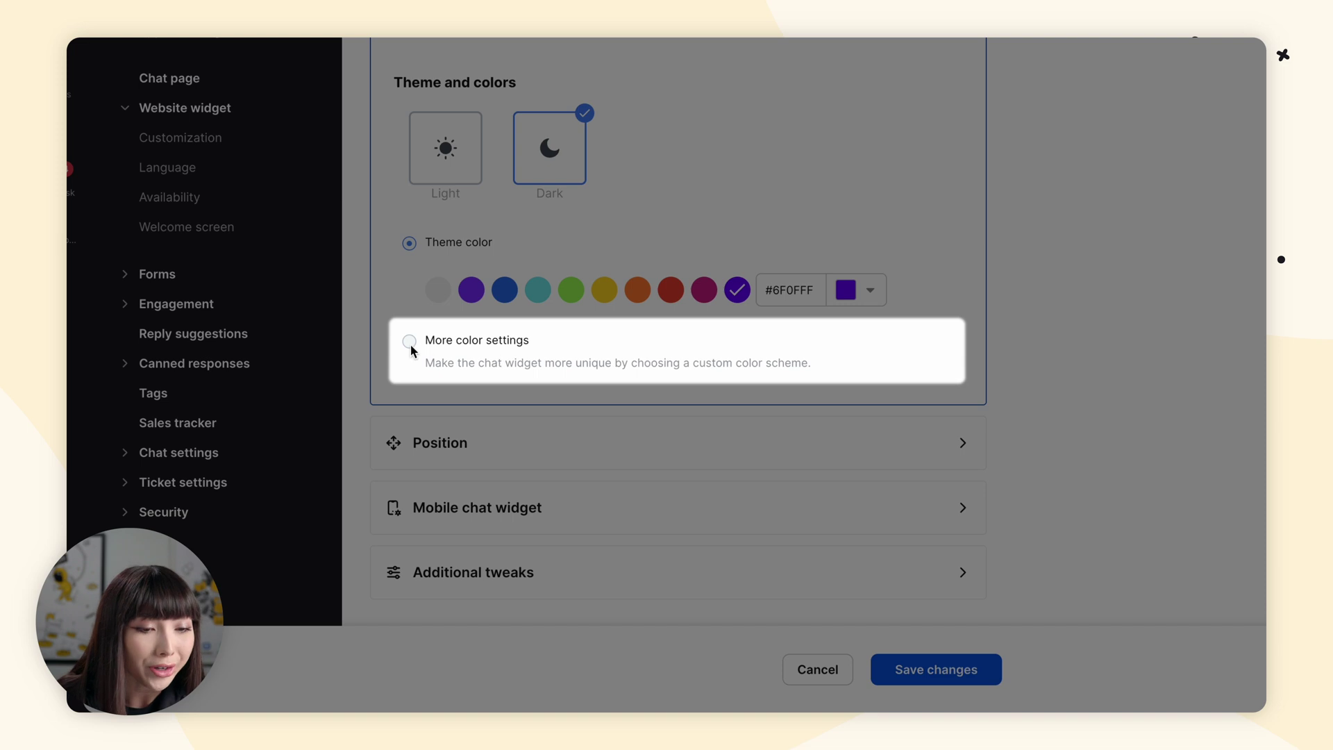
{"action": "left_click", "coordinate": [410, 341]}
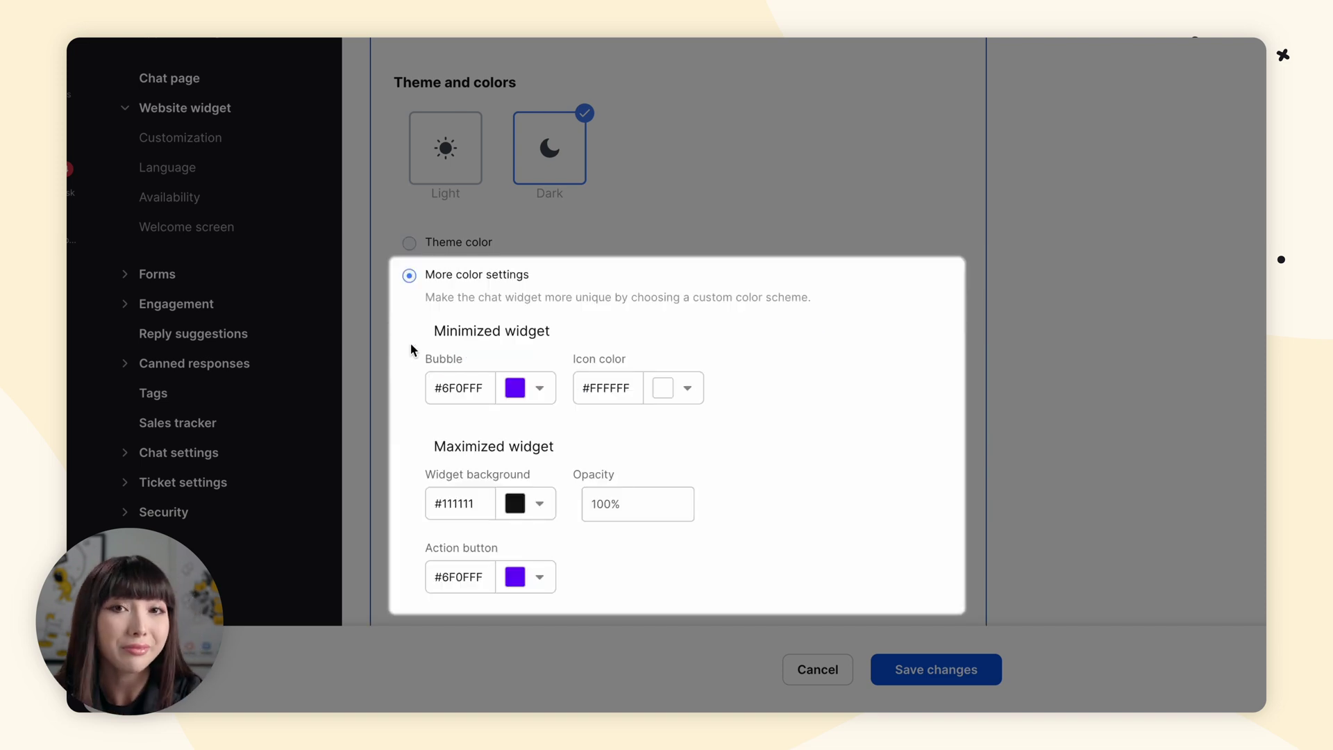
{"action": "scroll", "coordinate": [908, 268], "scroll_direction": "down", "scroll_amount": 8}
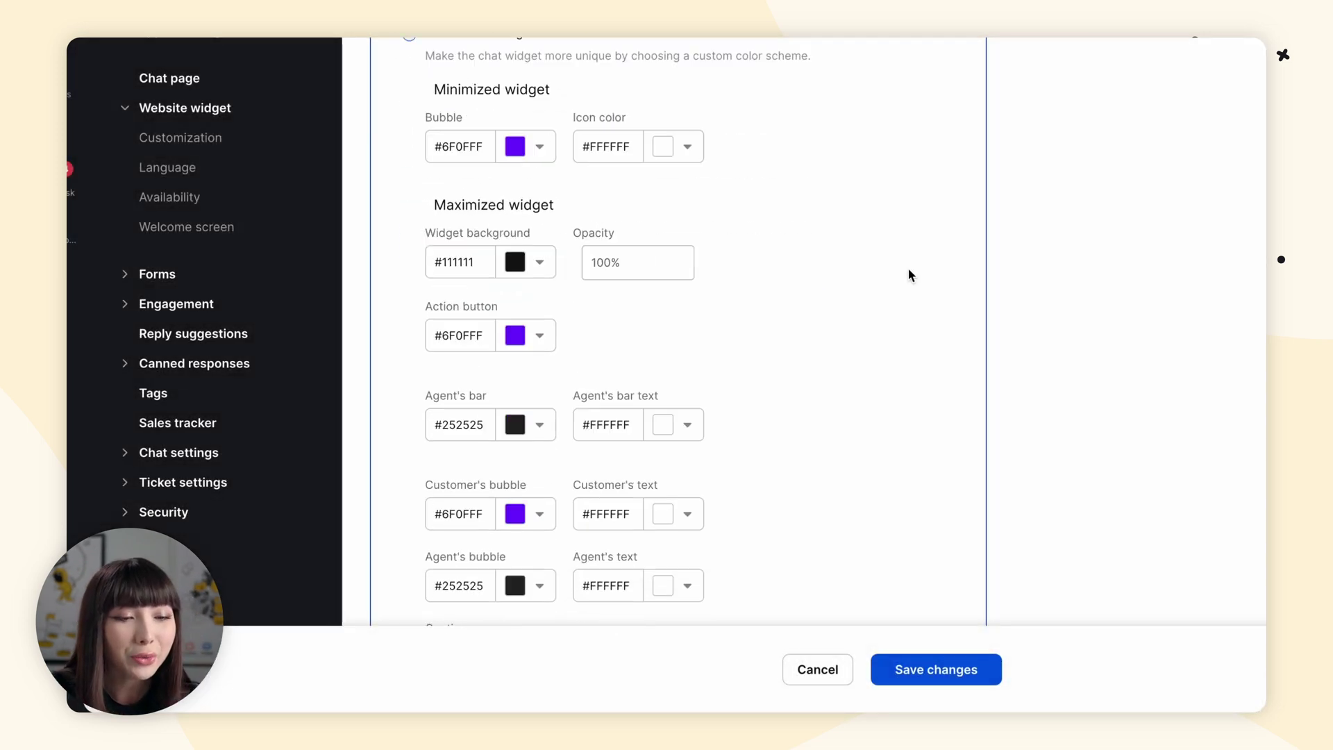
{"action": "scroll", "coordinate": [909, 269], "scroll_direction": "down", "scroll_amount": 1}
Step: Open the Position settings and view the alignment choices for the widget without changing them
{"action": "left_click", "coordinate": [848, 448]}
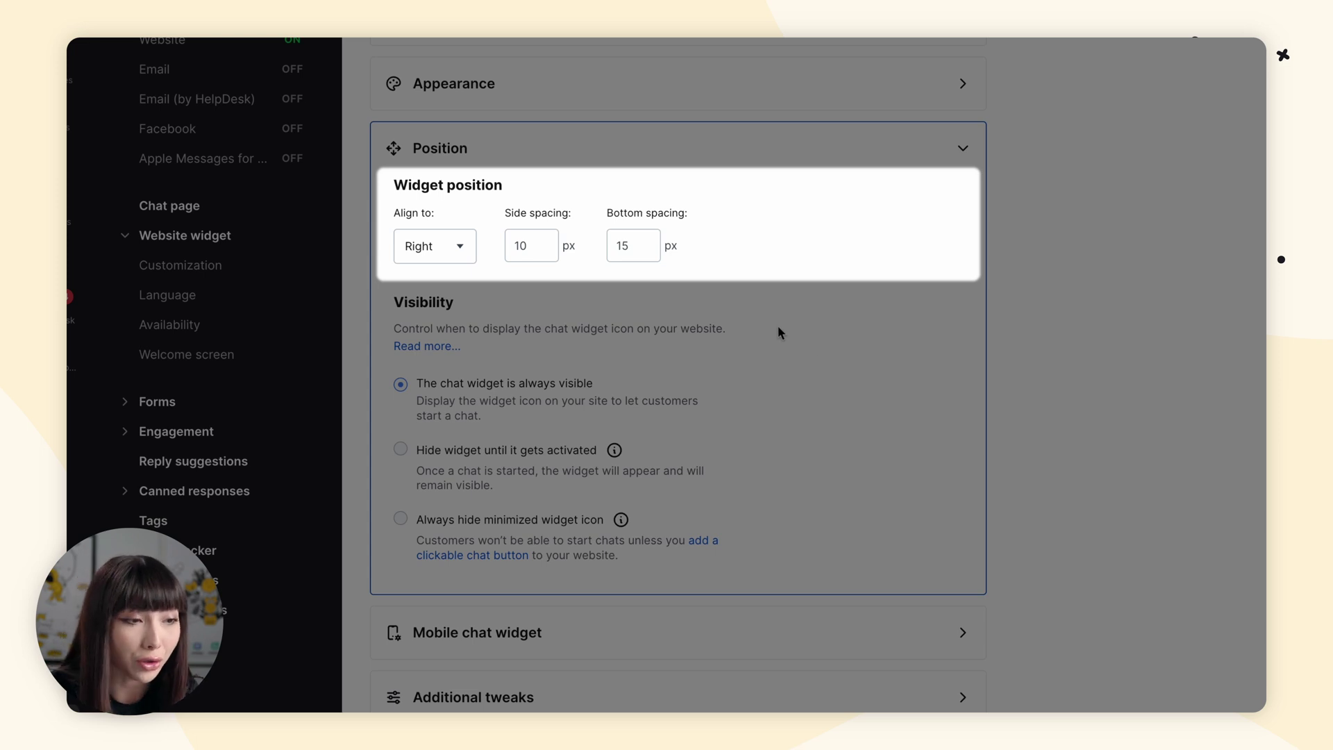
{"action": "left_click", "coordinate": [449, 255]}
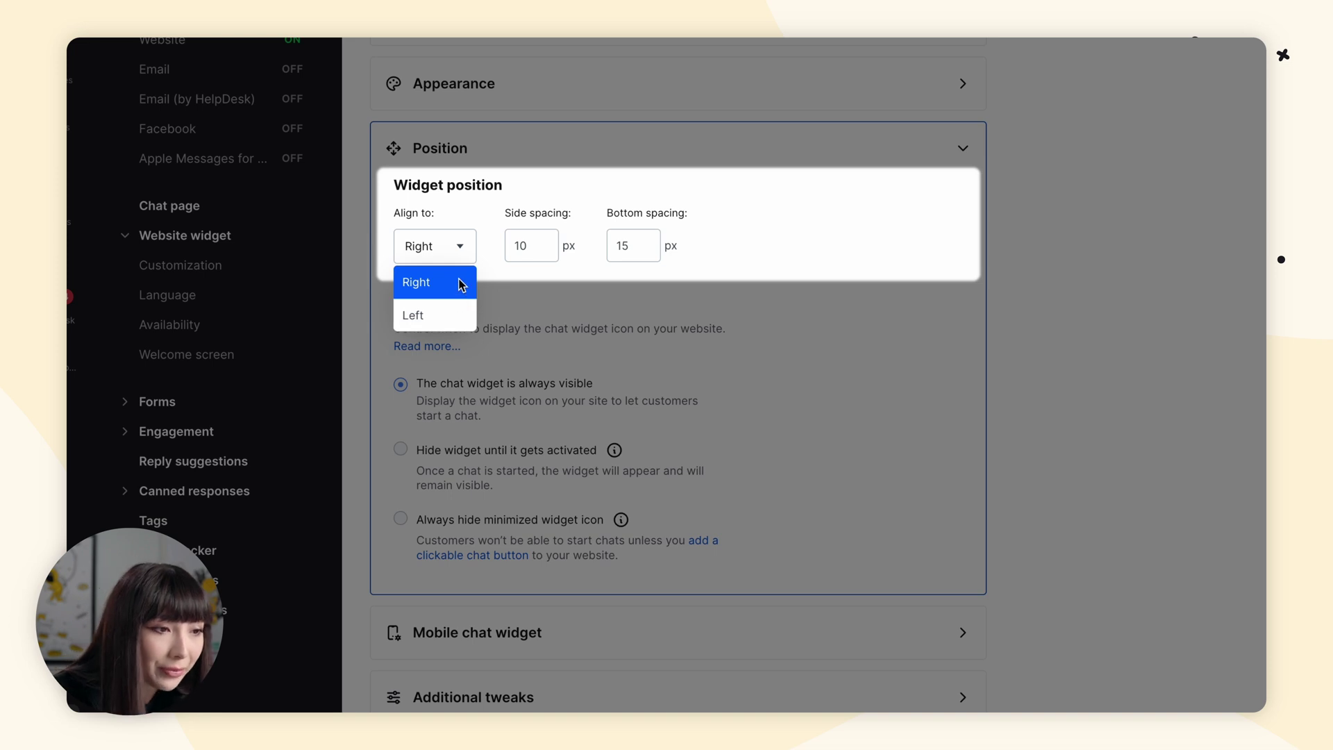
{"action": "left_click", "coordinate": [596, 327]}
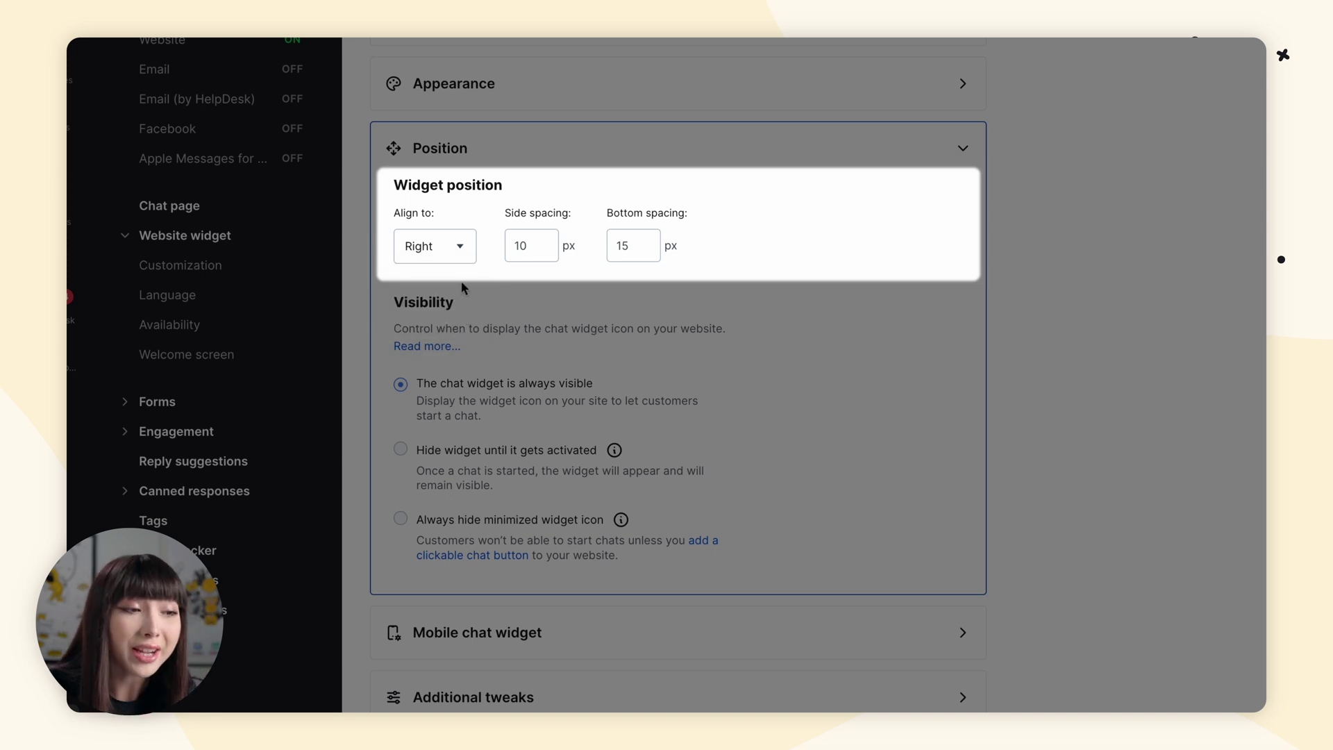
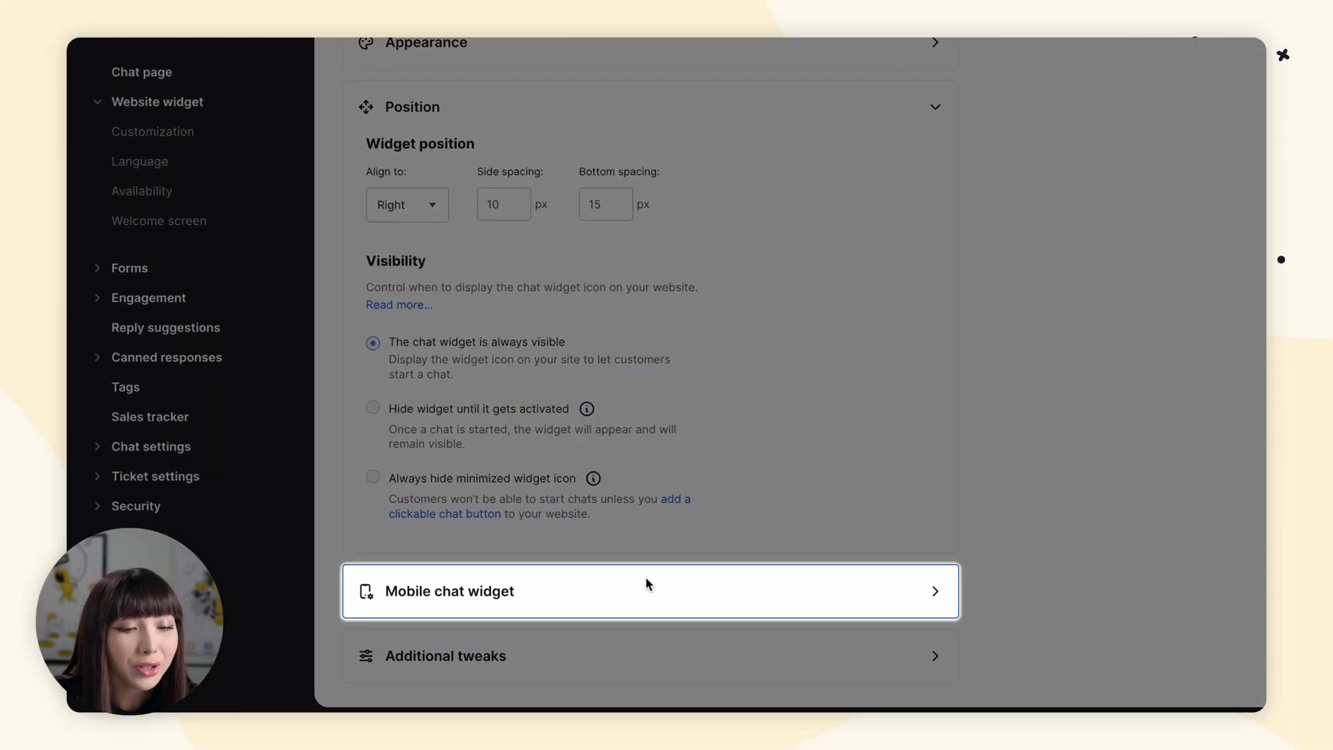
Step: Open the Mobile chat widget settings and turn Show chat widget on mobile off and back on
{"action": "left_click", "coordinate": [646, 584]}
{"action": "scroll", "coordinate": [645, 677], "scroll_direction": "down", "scroll_amount": 1}
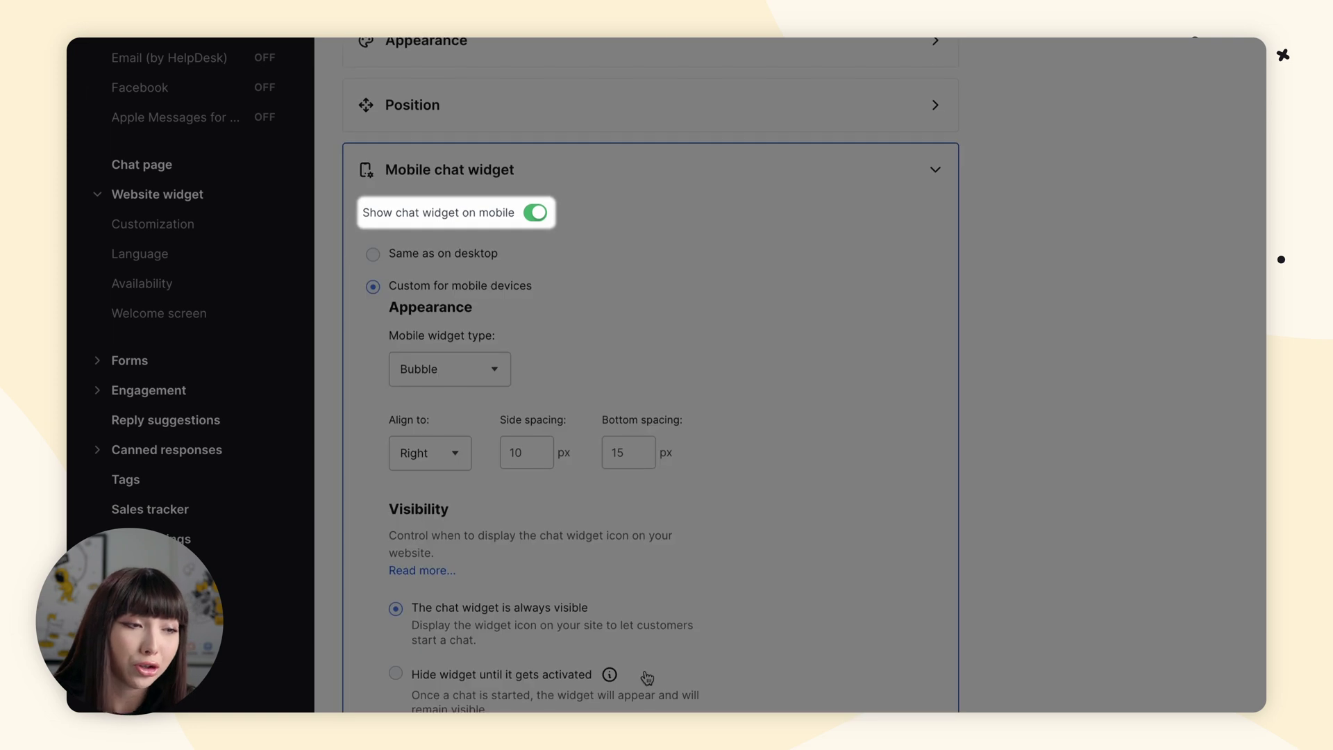
{"action": "scroll", "coordinate": [668, 615], "scroll_direction": "down", "scroll_amount": 1}
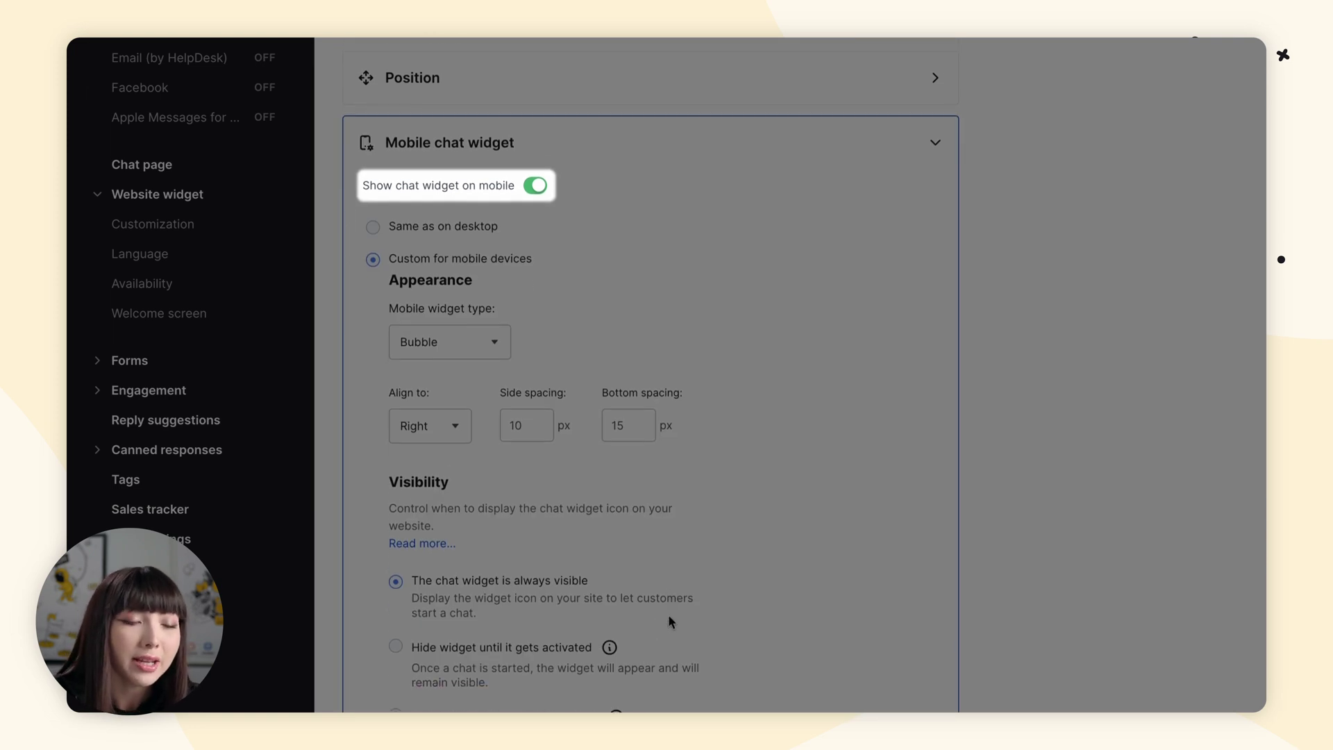
{"action": "left_click", "coordinate": [536, 171]}
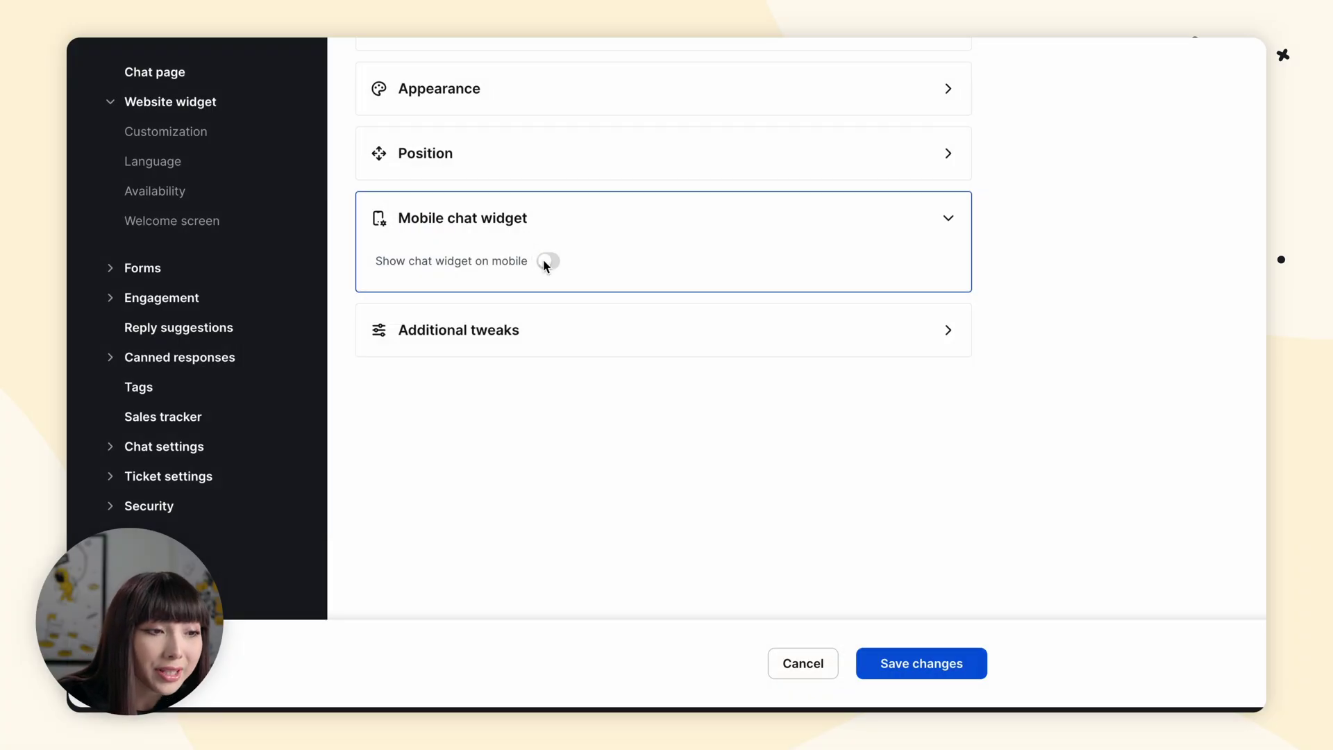
{"action": "left_click", "coordinate": [547, 263]}
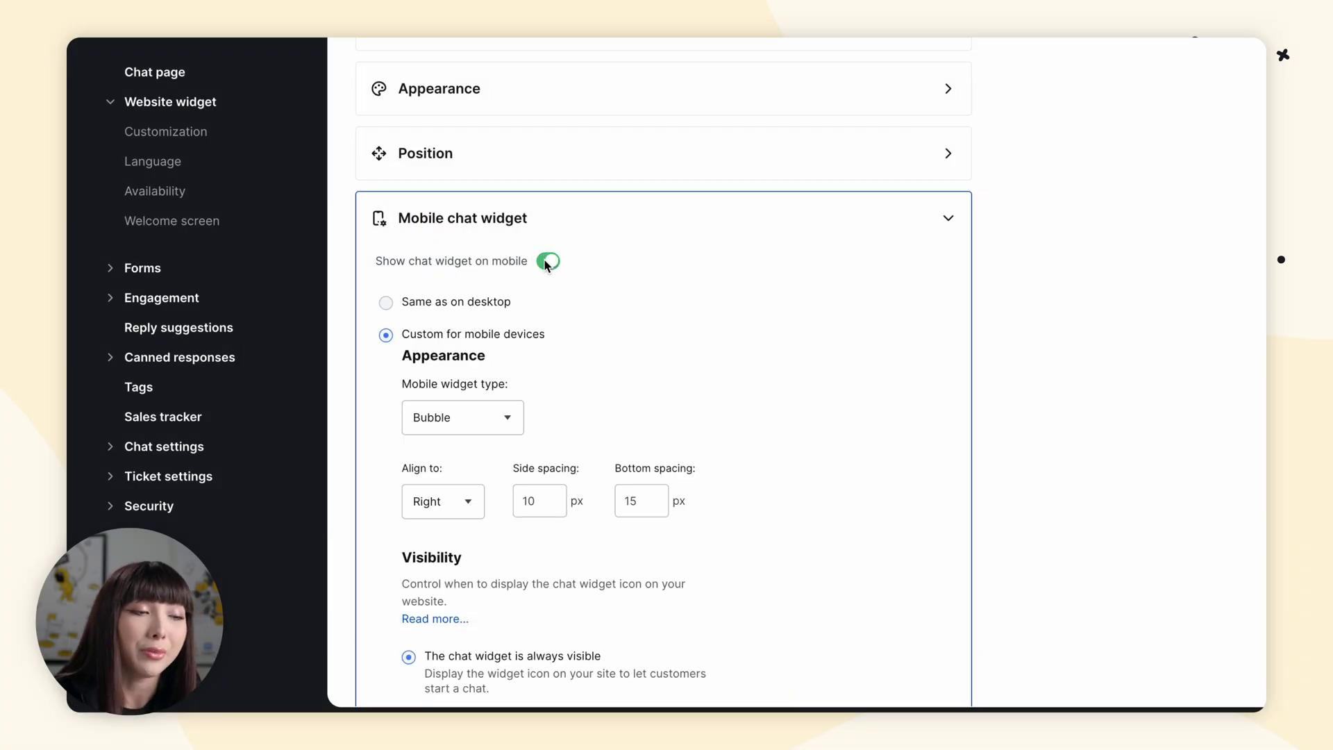
Step: Try Same as on desktop for the mobile widget, return to Custom for mobile devices, and review its options
{"action": "scroll", "coordinate": [645, 261], "scroll_direction": "down", "scroll_amount": 1}
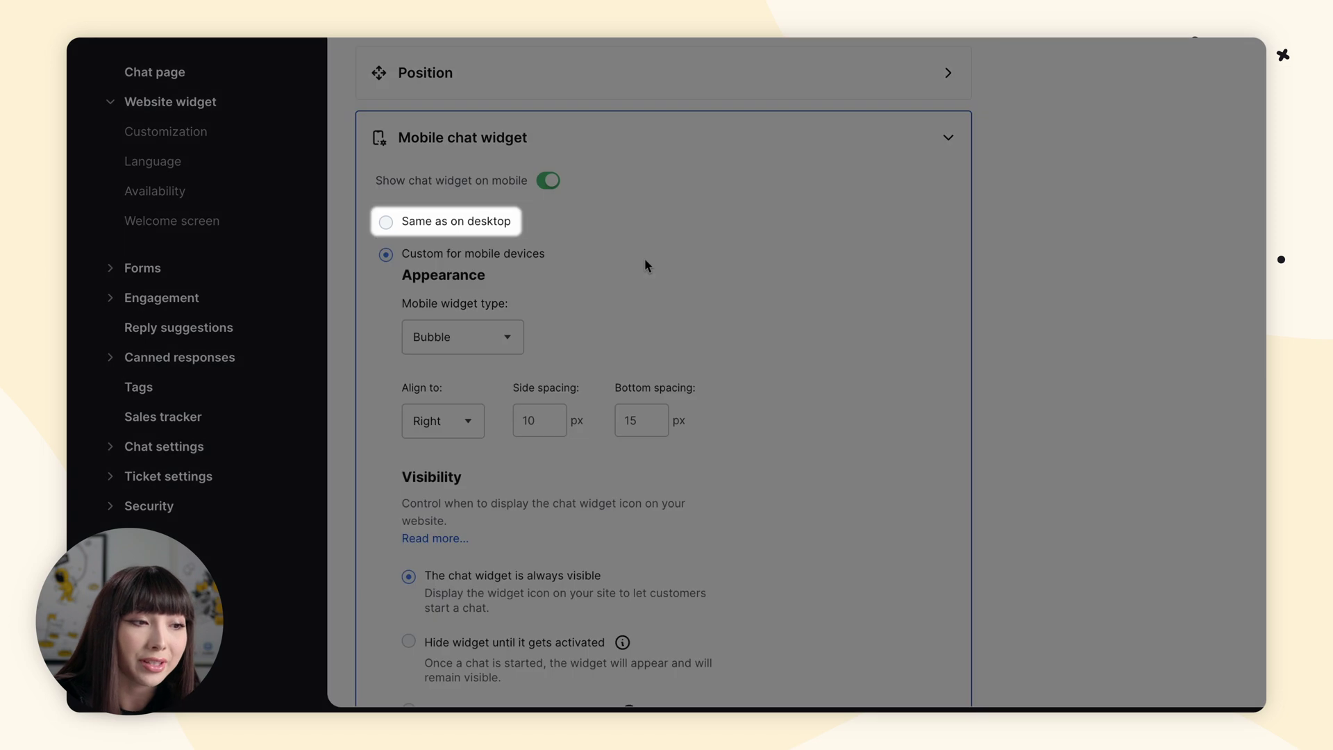
{"action": "left_click", "coordinate": [386, 222]}
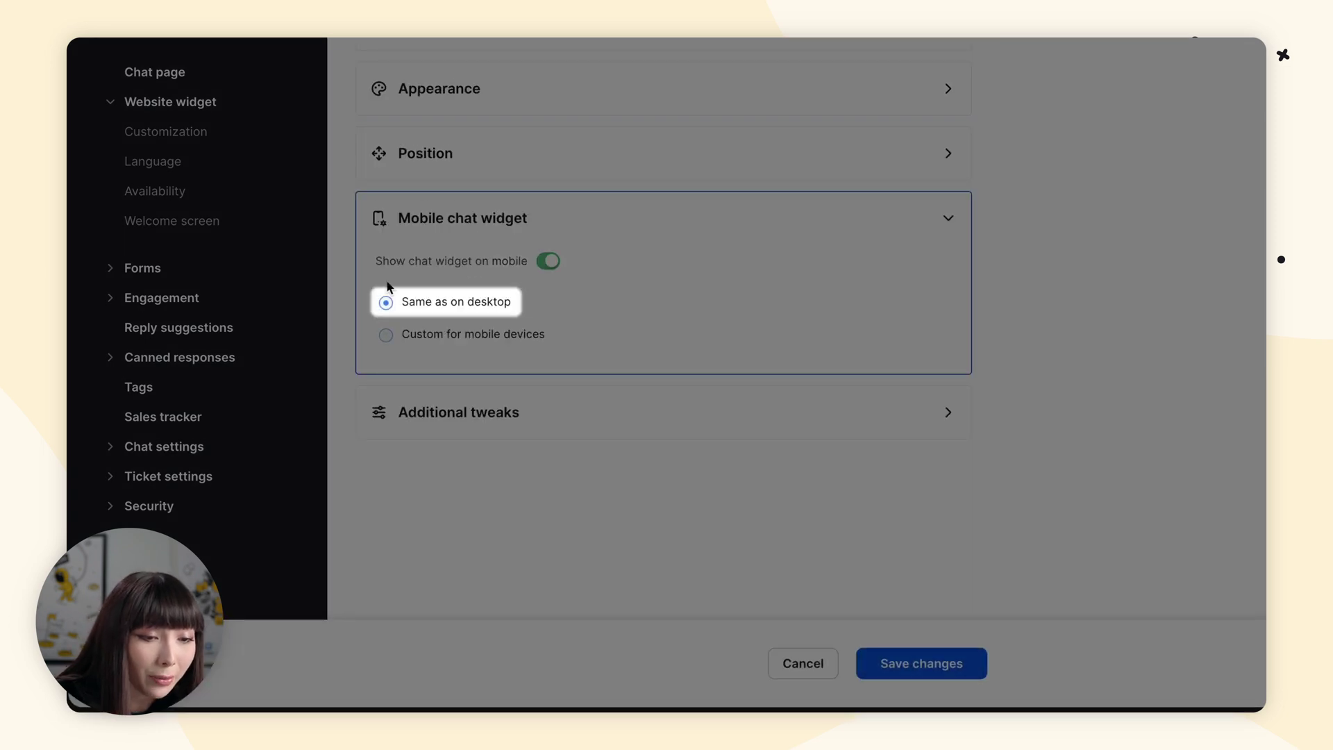
{"action": "left_click", "coordinate": [386, 336]}
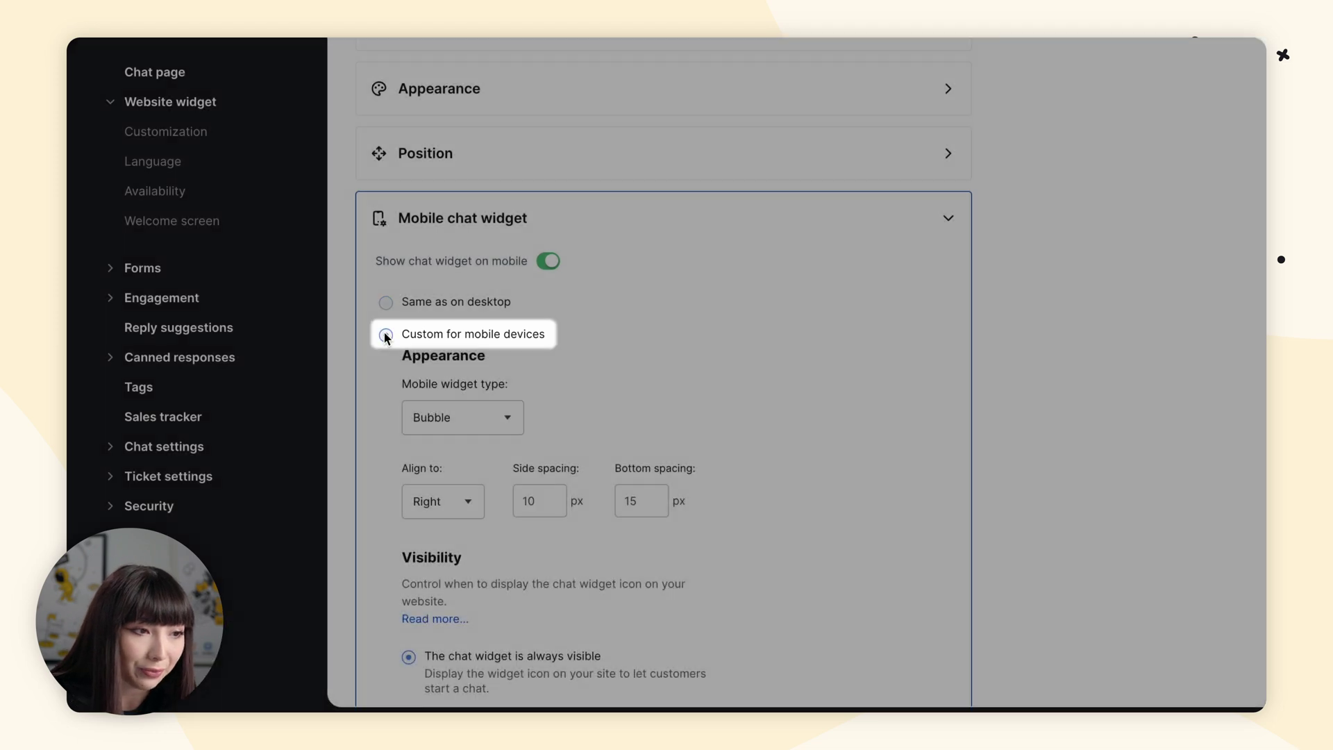
{"action": "scroll", "coordinate": [385, 309], "scroll_direction": "down", "scroll_amount": 2}
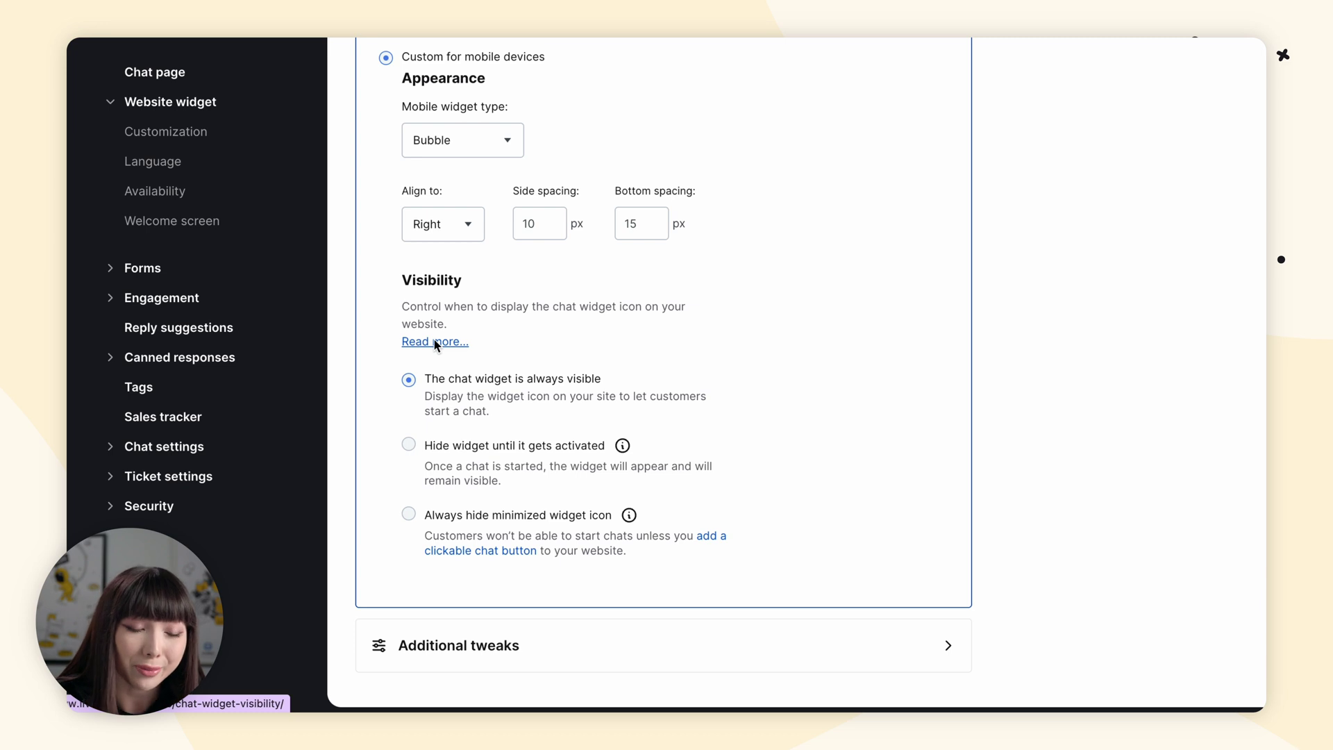
Step: Disable sound notifications for customers in the Additional tweaks and save the widget changes
{"action": "scroll", "coordinate": [427, 345], "scroll_direction": "down", "scroll_amount": 1}
{"action": "left_click", "coordinate": [435, 577]}
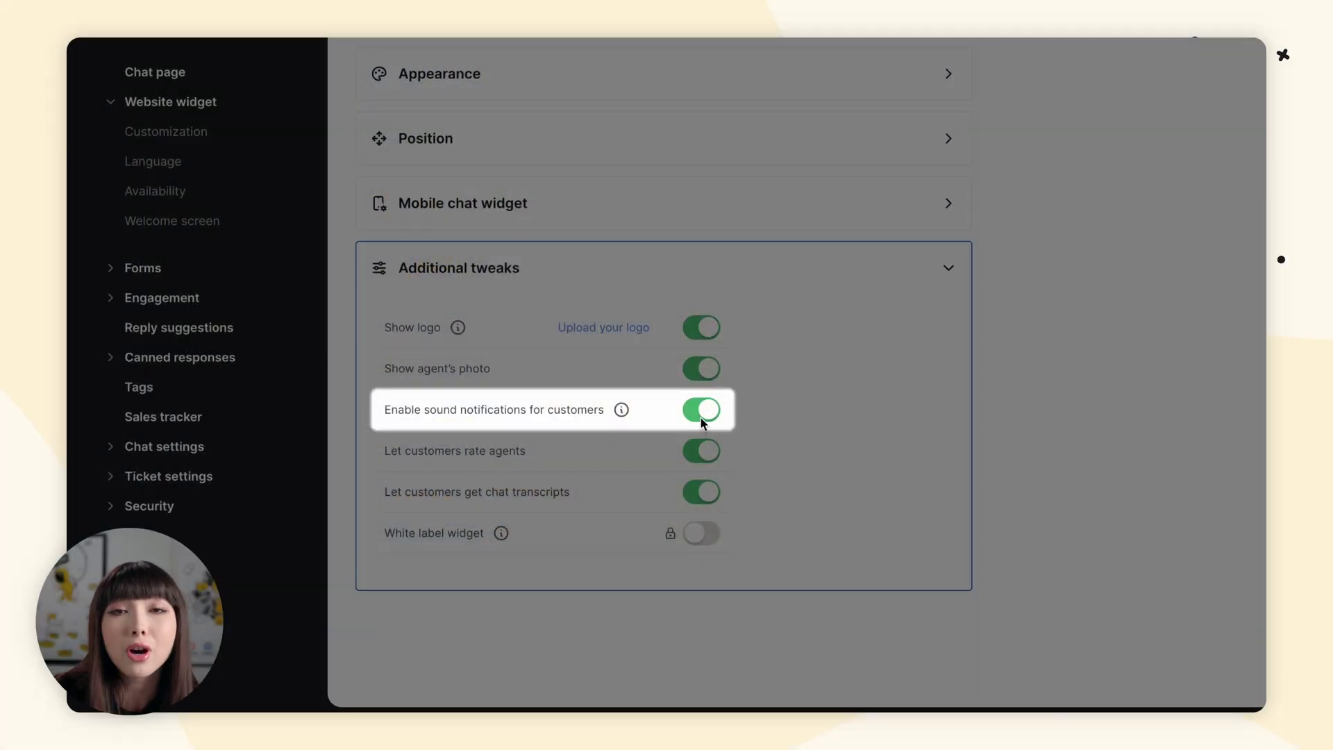
{"action": "left_click", "coordinate": [702, 413]}
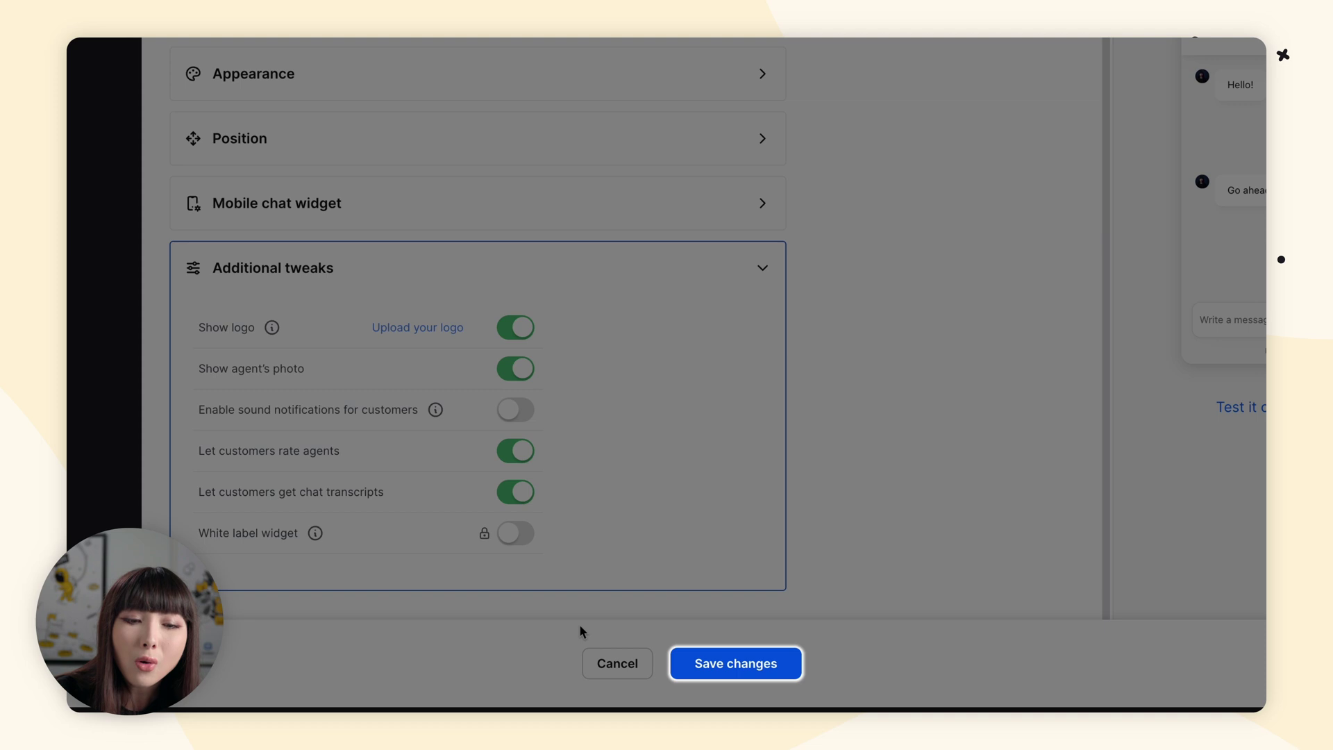
{"action": "left_click", "coordinate": [715, 664]}
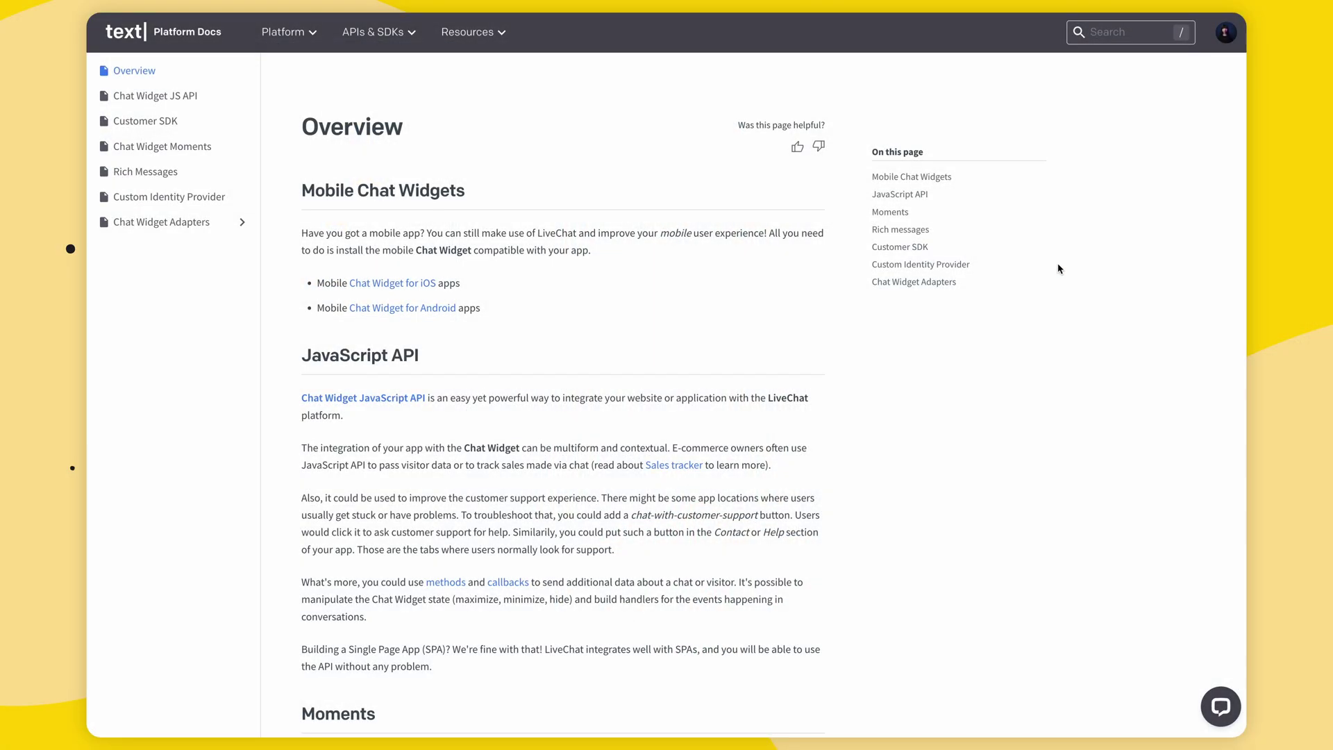
Step: Review the Chat Widget overview in the Text Platform Docs and the LiveChat APIs page for custom development options
{"action": "scroll", "coordinate": [1058, 268], "scroll_direction": "down", "scroll_amount": 7}
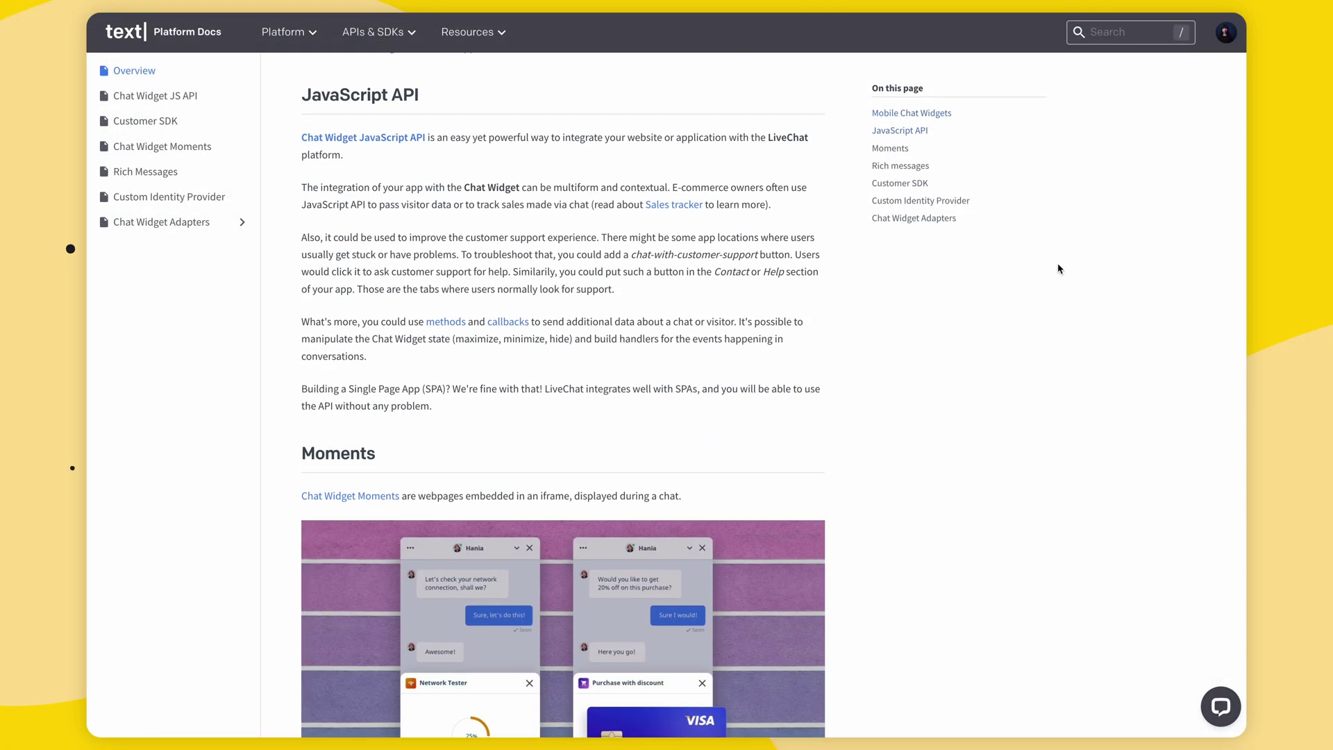
{"action": "scroll", "coordinate": [1058, 269], "scroll_direction": "down", "scroll_amount": 3}
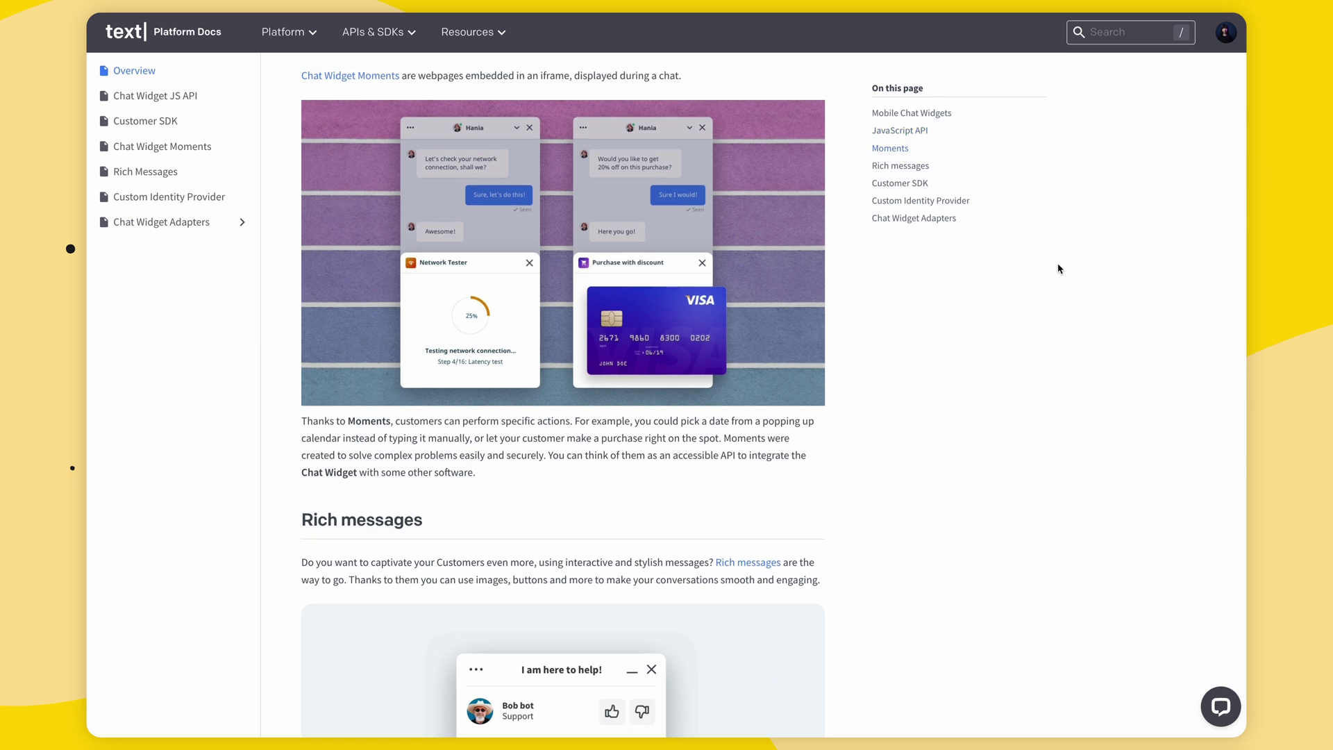
{"action": "scroll", "coordinate": [1058, 269], "scroll_direction": "down", "scroll_amount": 7}
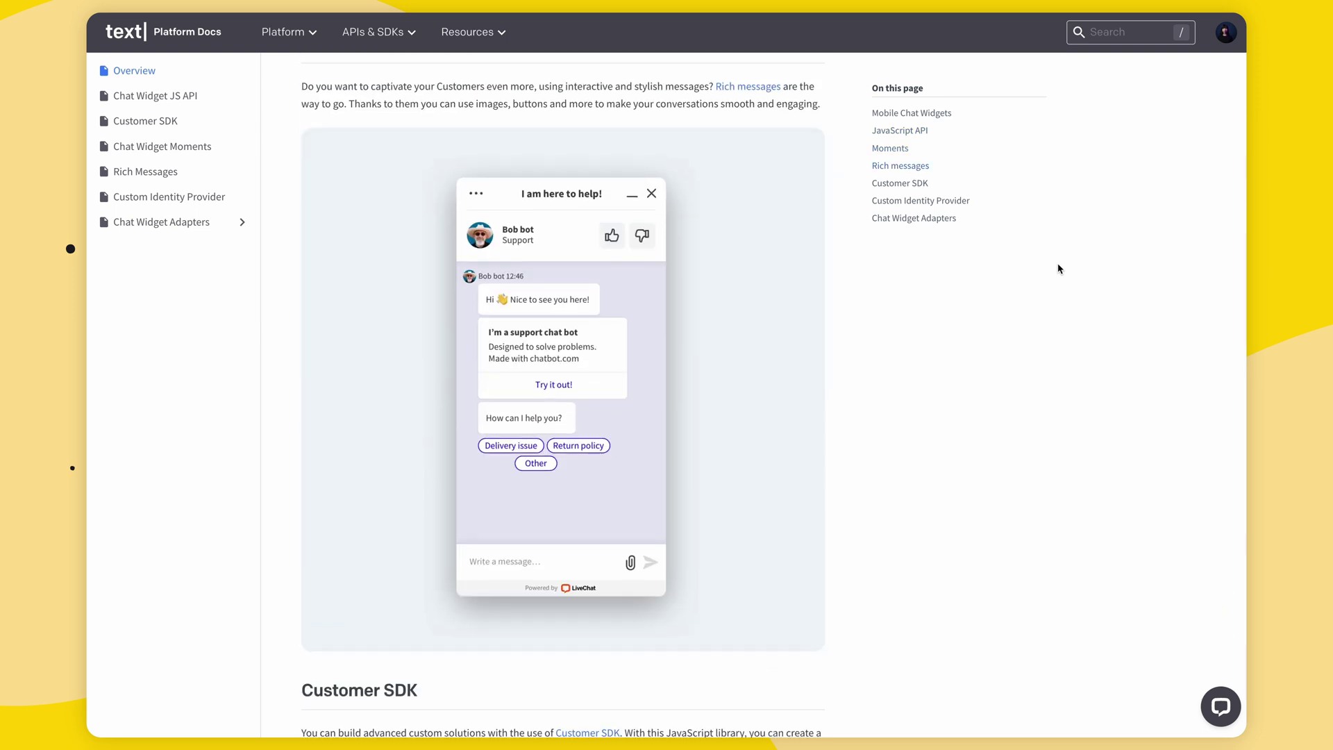
{"action": "scroll", "coordinate": [1058, 269], "scroll_direction": "down", "scroll_amount": 9}
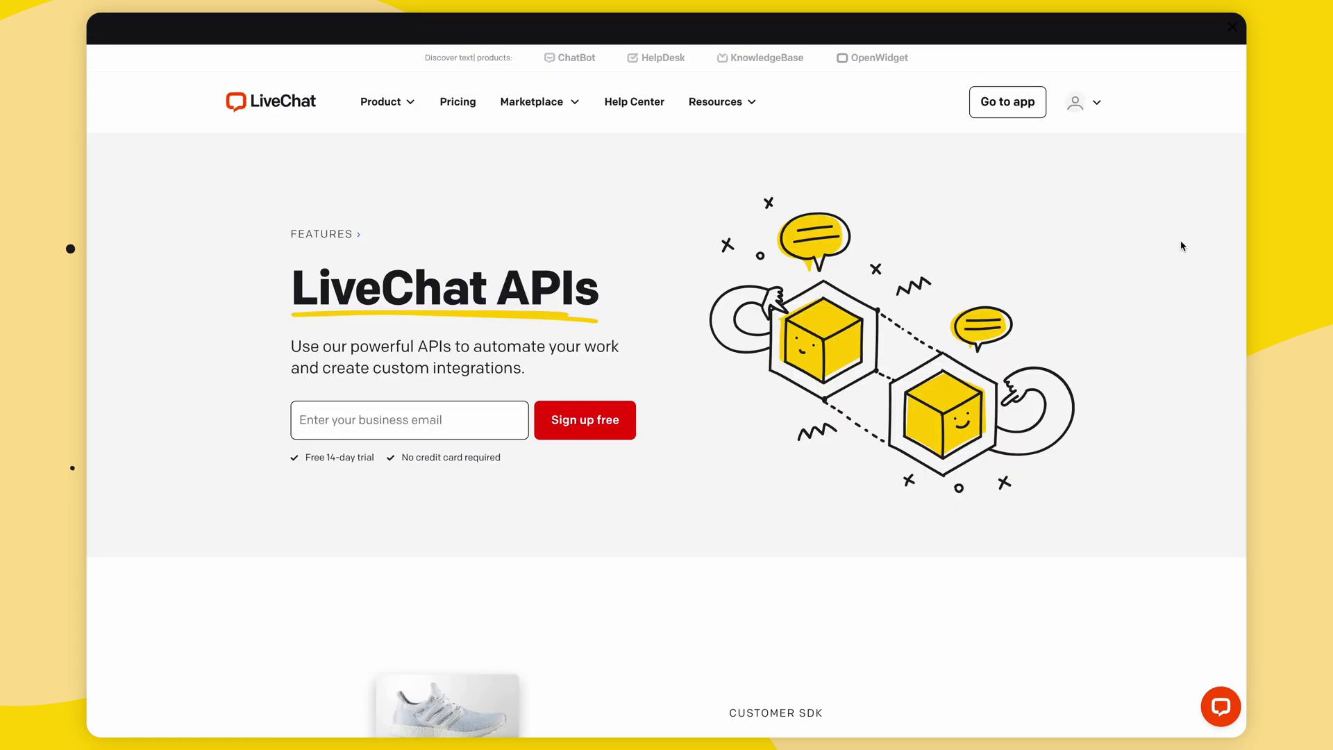
{"action": "scroll", "coordinate": [1182, 246], "scroll_direction": "down", "scroll_amount": 7}
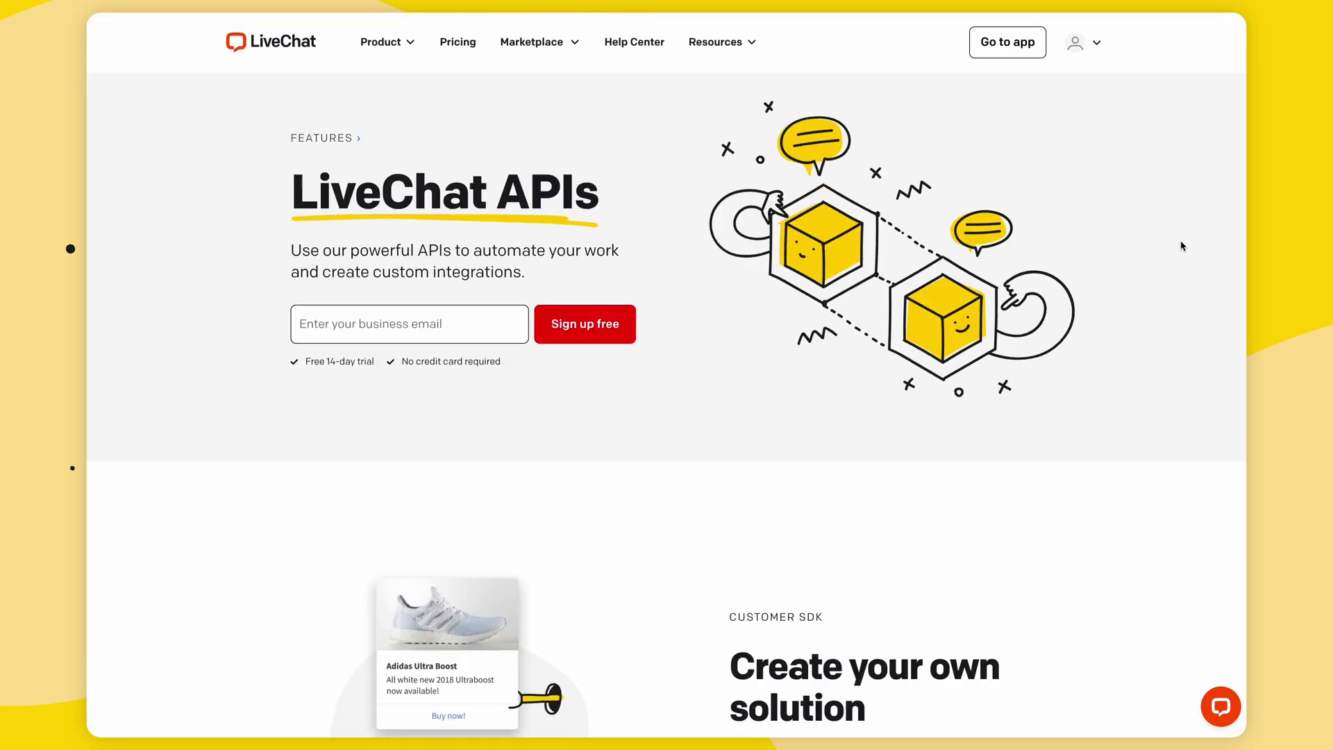
Step: Review the Webhooks, Chat Widget JS API and Chat API sections of the LiveChat APIs page
{"action": "scroll", "coordinate": [1182, 246], "scroll_direction": "down", "scroll_amount": 7}
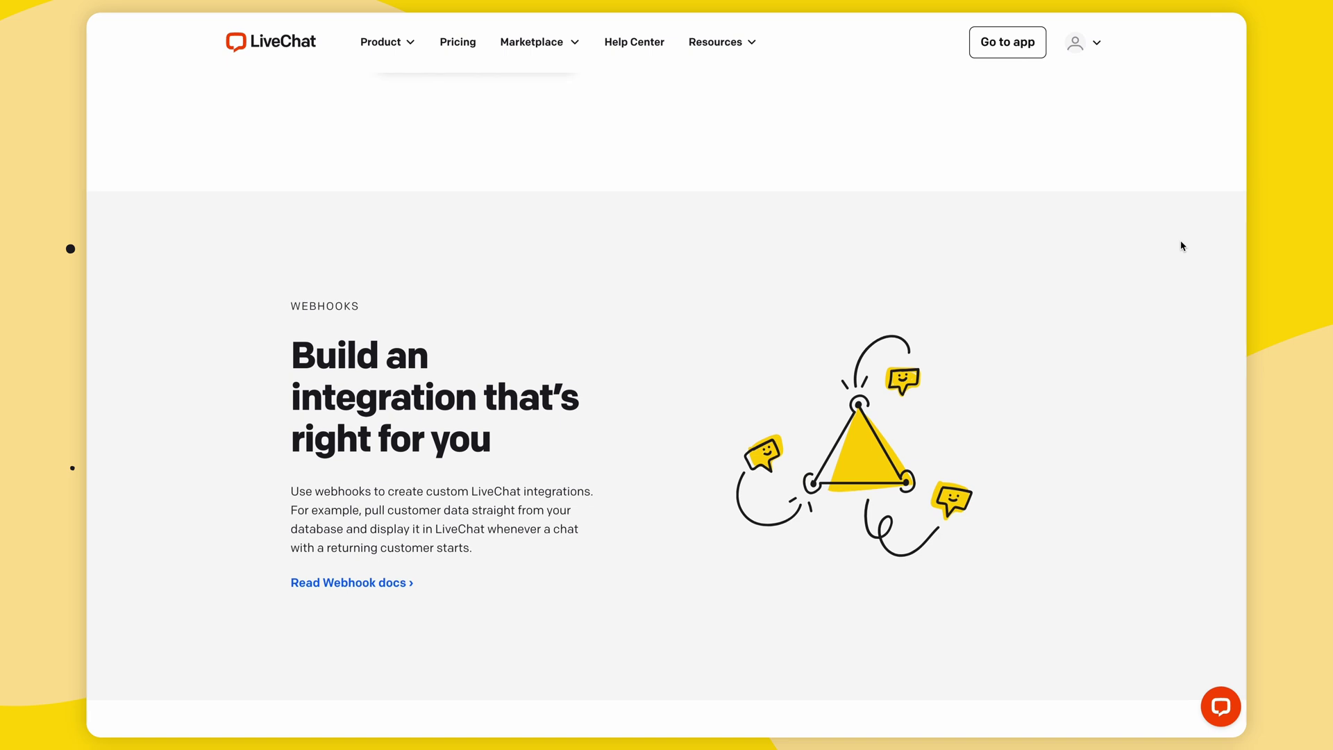
{"action": "scroll", "coordinate": [1182, 246], "scroll_direction": "down", "scroll_amount": 9}
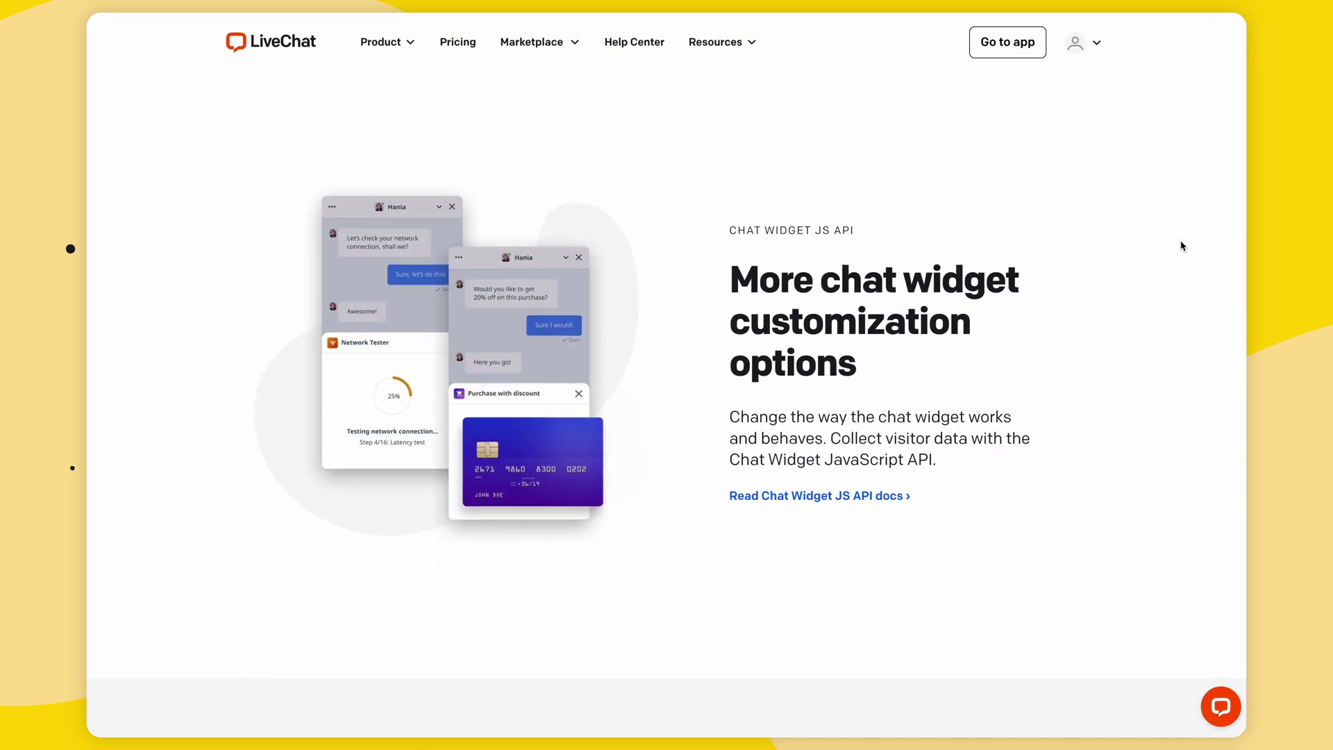
{"action": "scroll", "coordinate": [1182, 246], "scroll_direction": "down", "scroll_amount": 7}
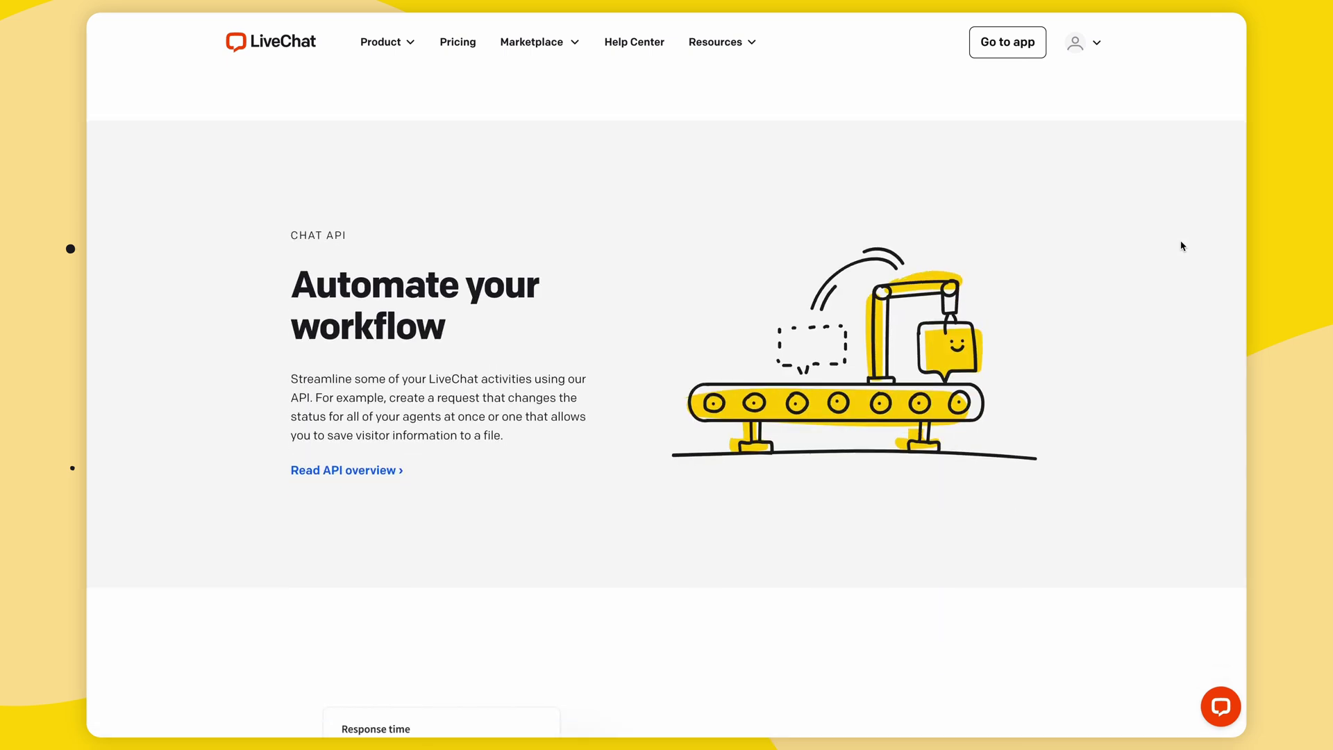
{"action": "scroll", "coordinate": [1183, 245], "scroll_direction": "down", "scroll_amount": 5}
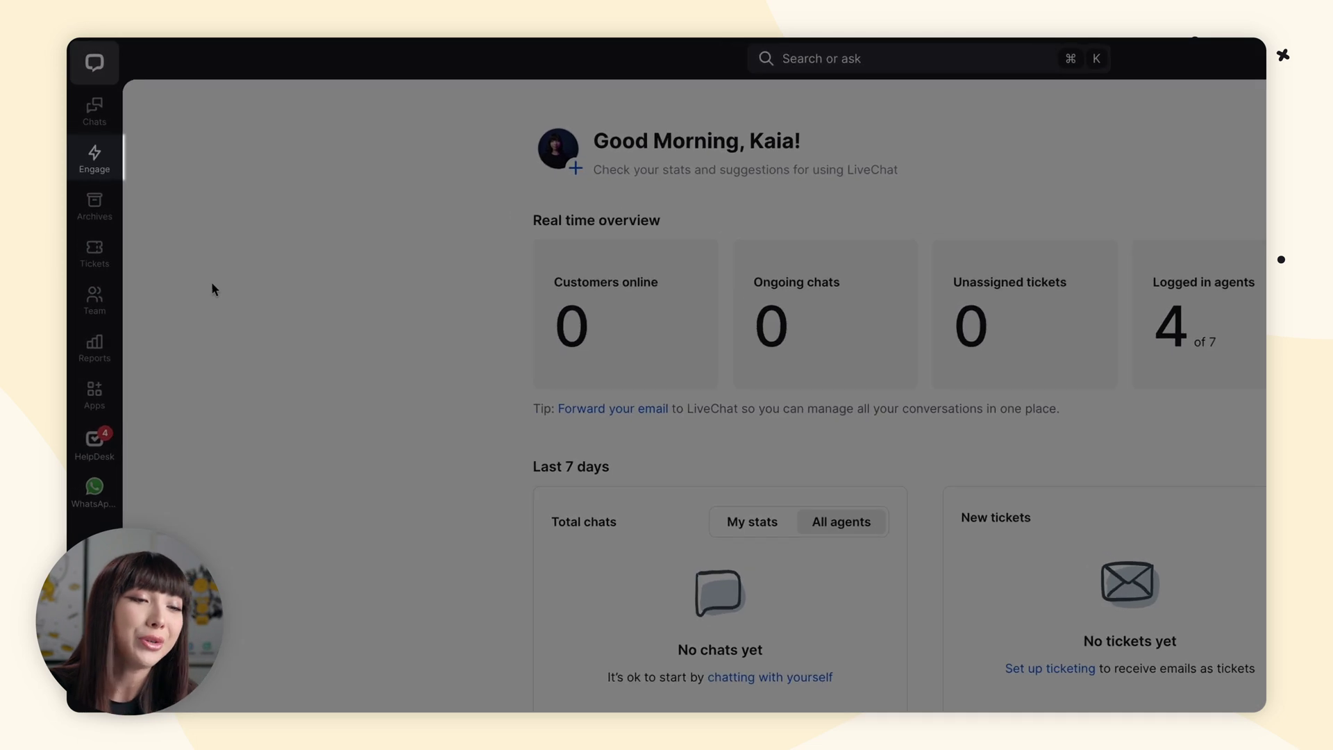
Step: Open the Engage campaigns in the LiveChat app and start a new campaign
{"action": "left_click", "coordinate": [102, 152]}
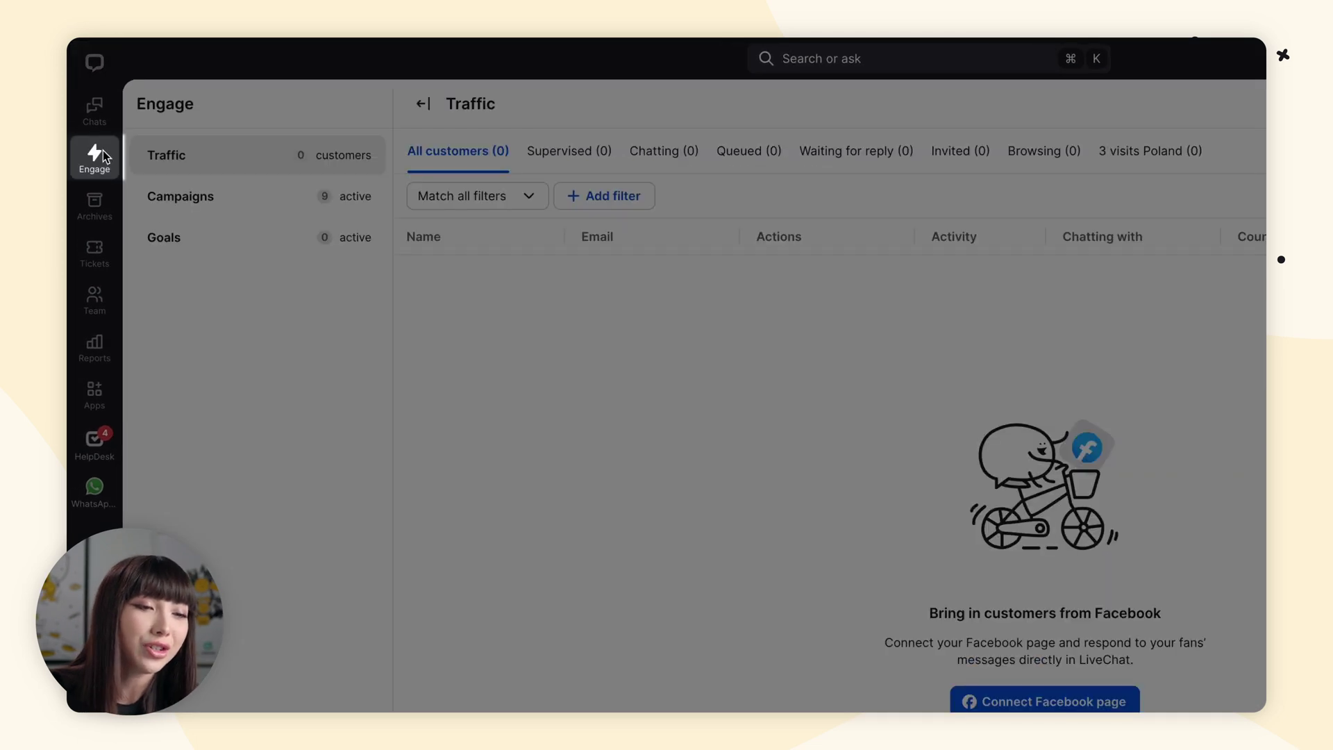
{"action": "left_click", "coordinate": [169, 198]}
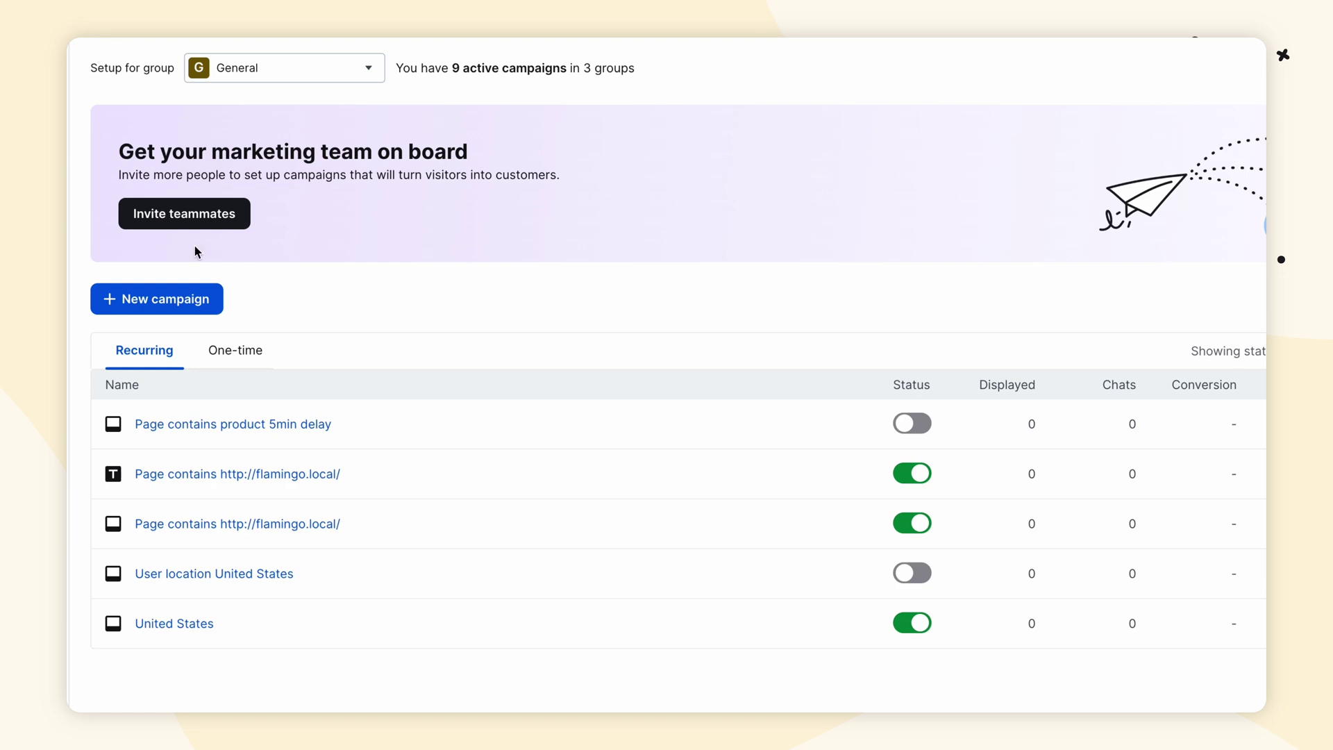
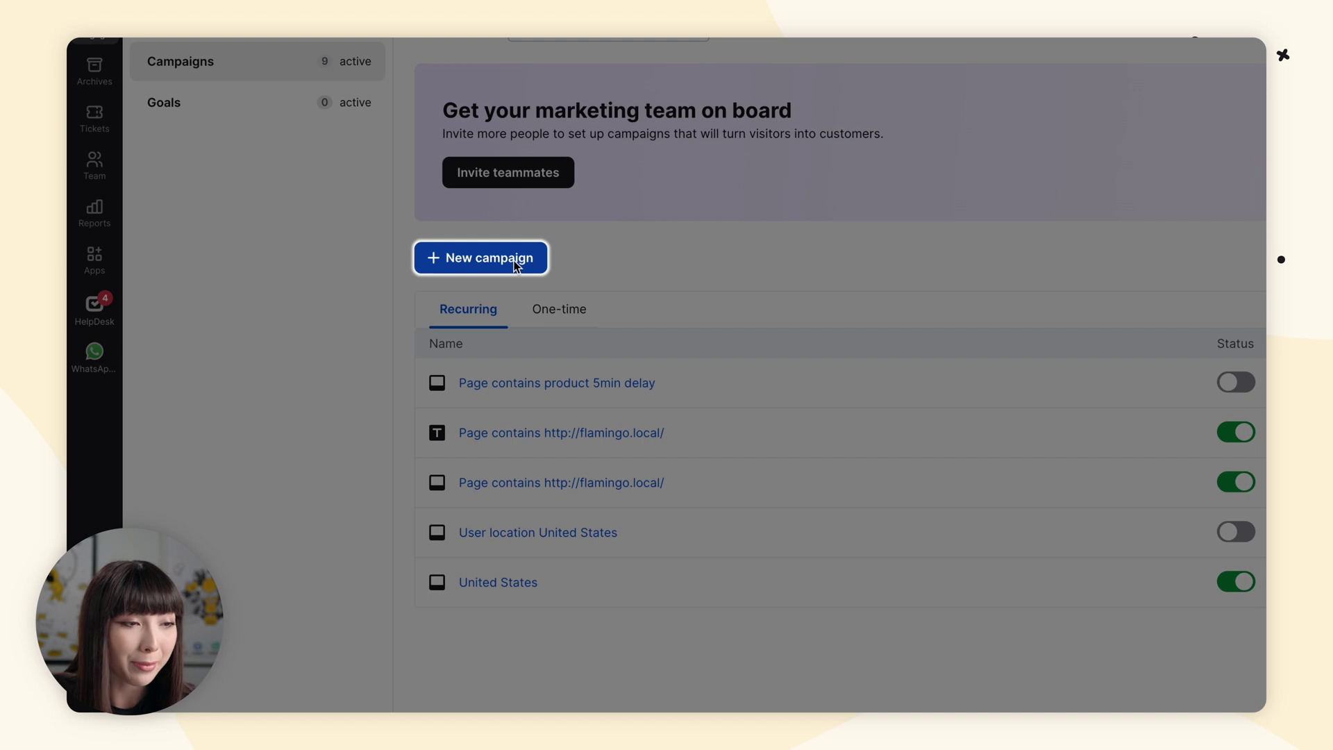
{"action": "left_click", "coordinate": [515, 264]}
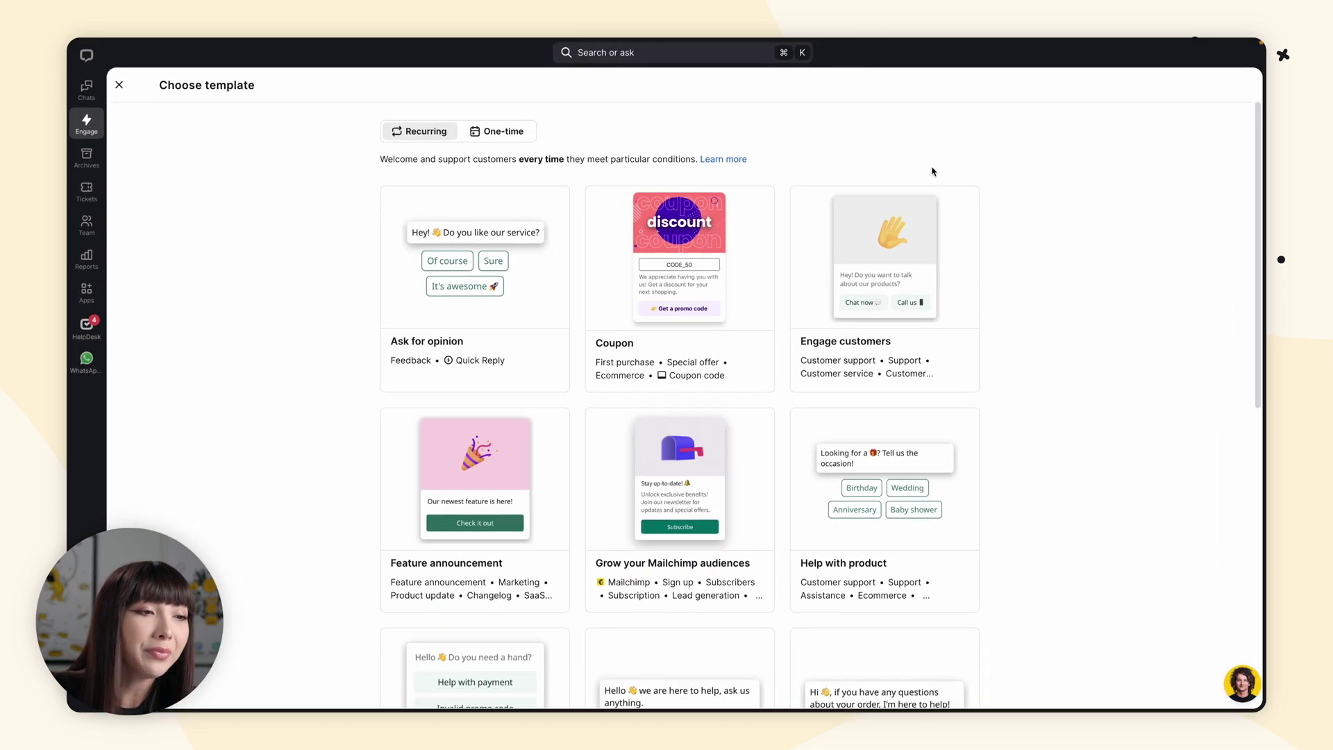
Step: Browse the recurring campaign templates and use the Coupon template for the new campaign
{"action": "scroll", "coordinate": [966, 202], "scroll_direction": "down", "scroll_amount": 1}
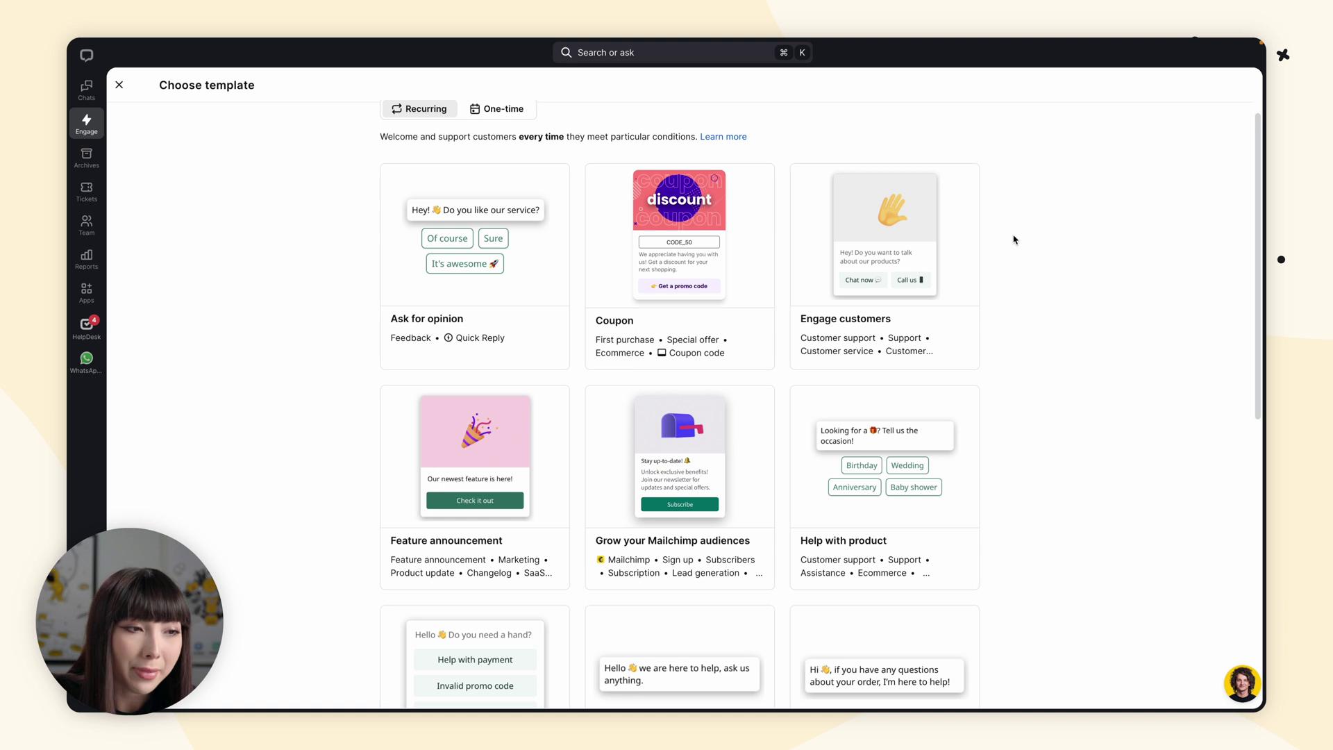
{"action": "scroll", "coordinate": [1013, 240], "scroll_direction": "down", "scroll_amount": 2}
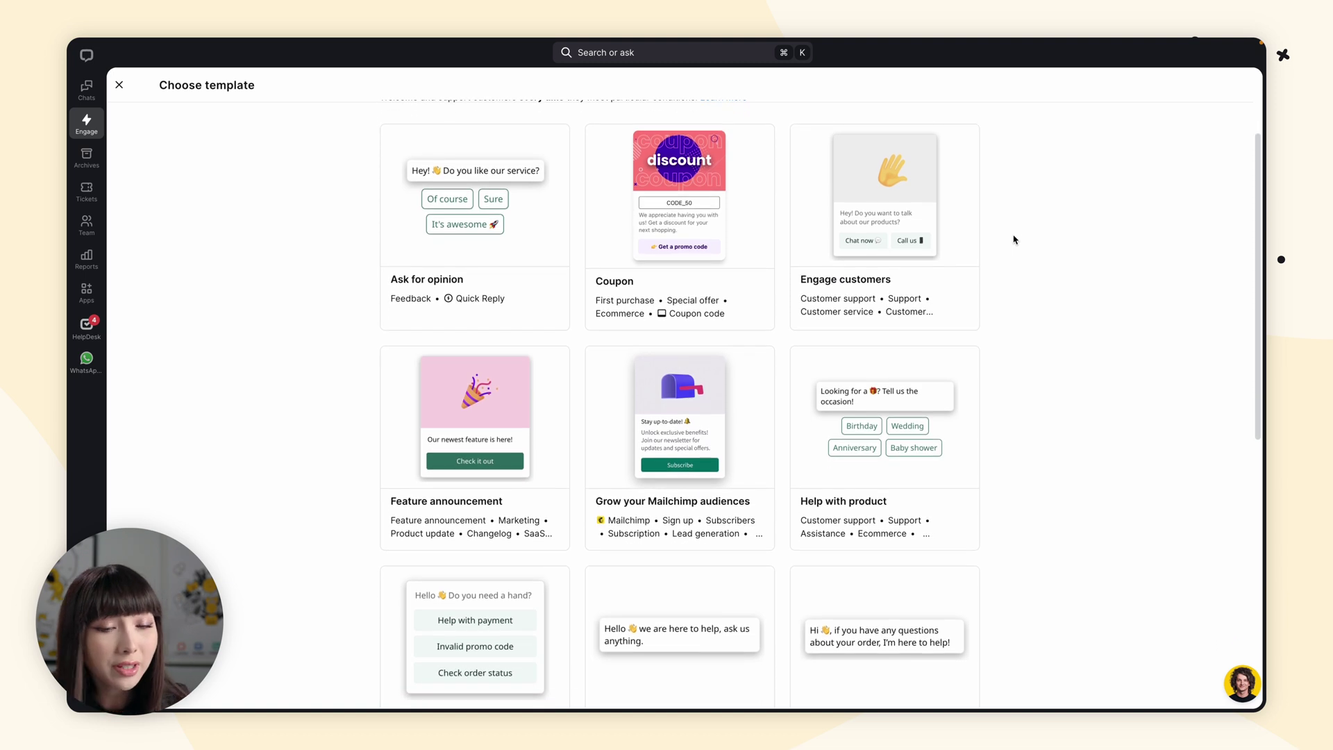
{"action": "scroll", "coordinate": [1014, 240], "scroll_direction": "down", "scroll_amount": 1}
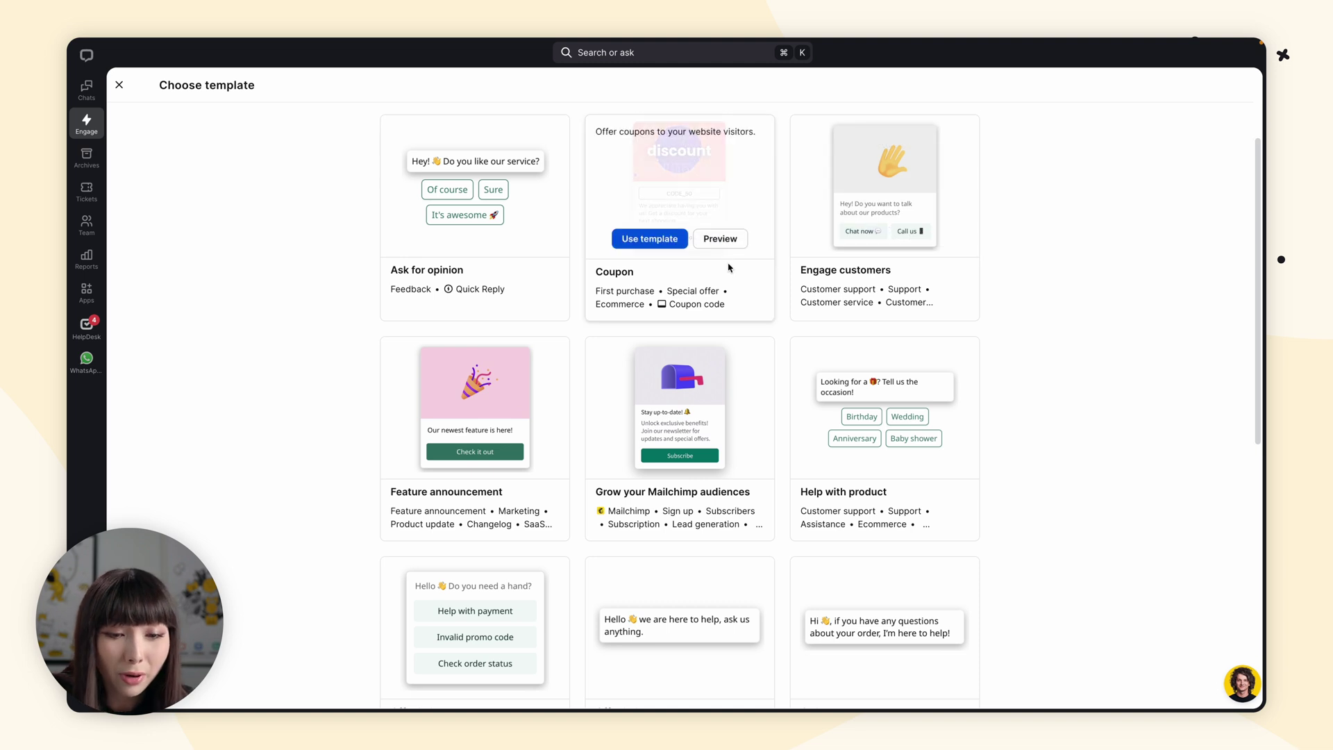
{"action": "scroll", "coordinate": [744, 379], "scroll_direction": "down", "scroll_amount": 2}
{"action": "scroll", "coordinate": [744, 379], "scroll_direction": "down", "scroll_amount": 2}
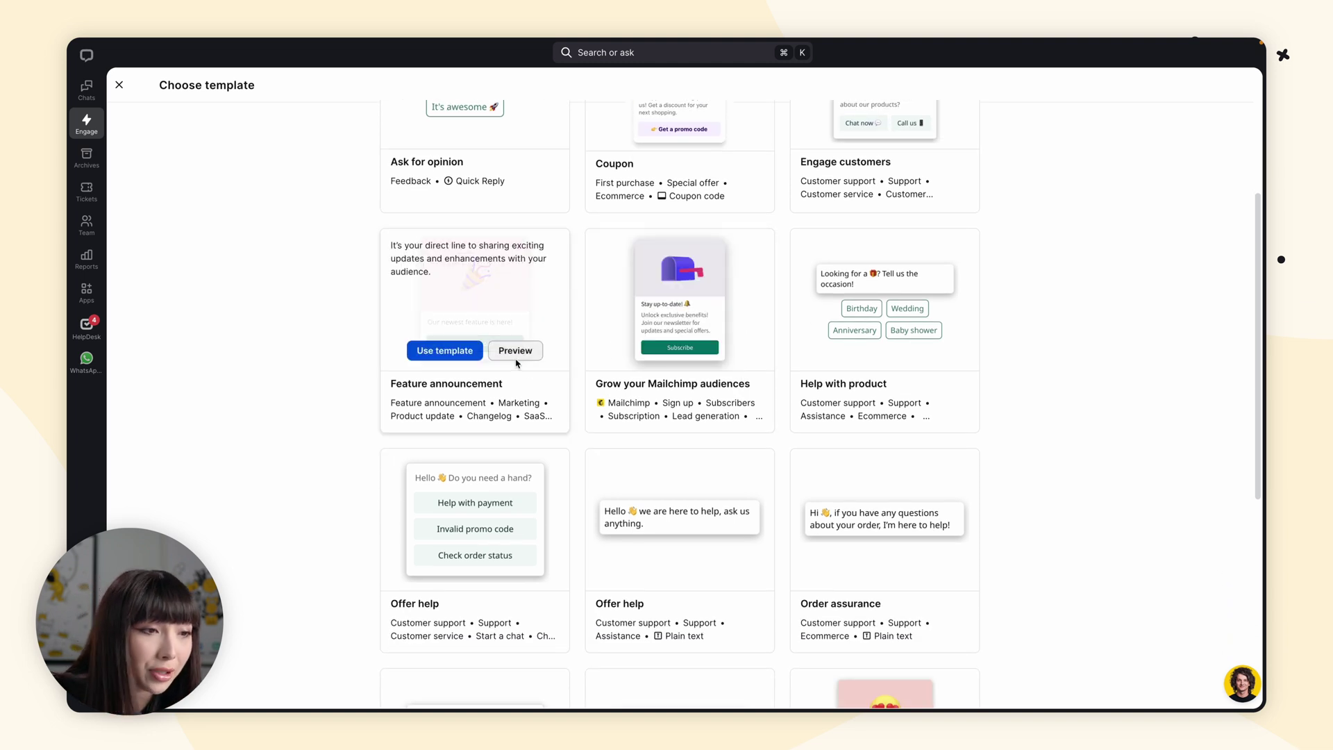
{"action": "scroll", "coordinate": [517, 362], "scroll_direction": "down", "scroll_amount": 7}
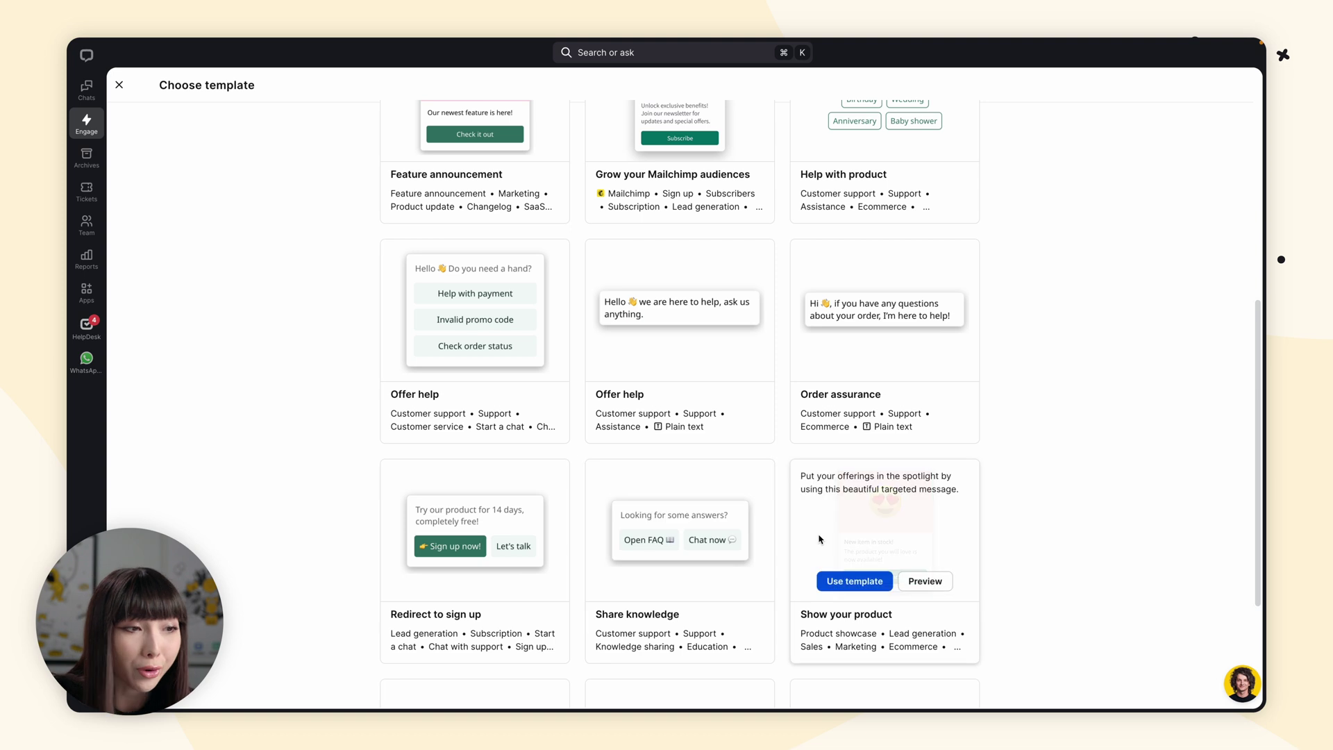
{"action": "scroll", "coordinate": [1069, 297], "scroll_direction": "up", "scroll_amount": 3}
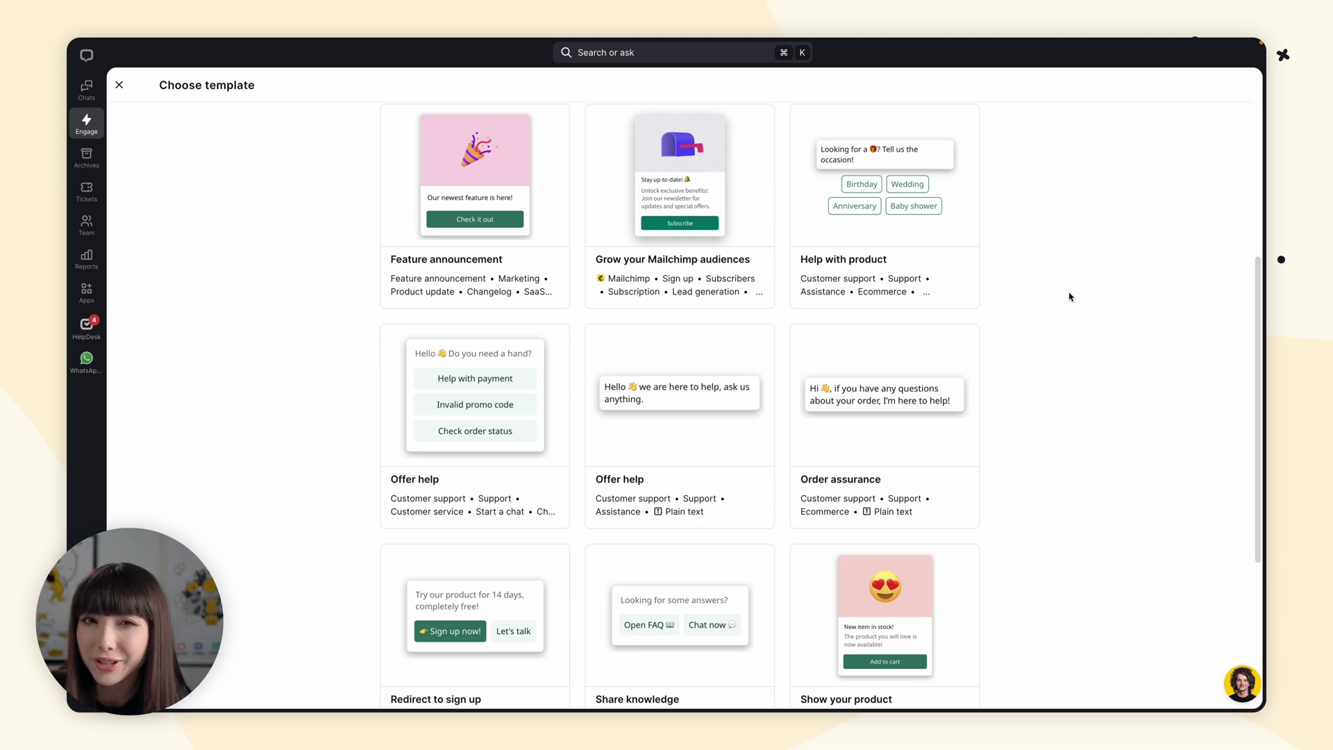
{"action": "scroll", "coordinate": [1069, 295], "scroll_direction": "up", "scroll_amount": 5}
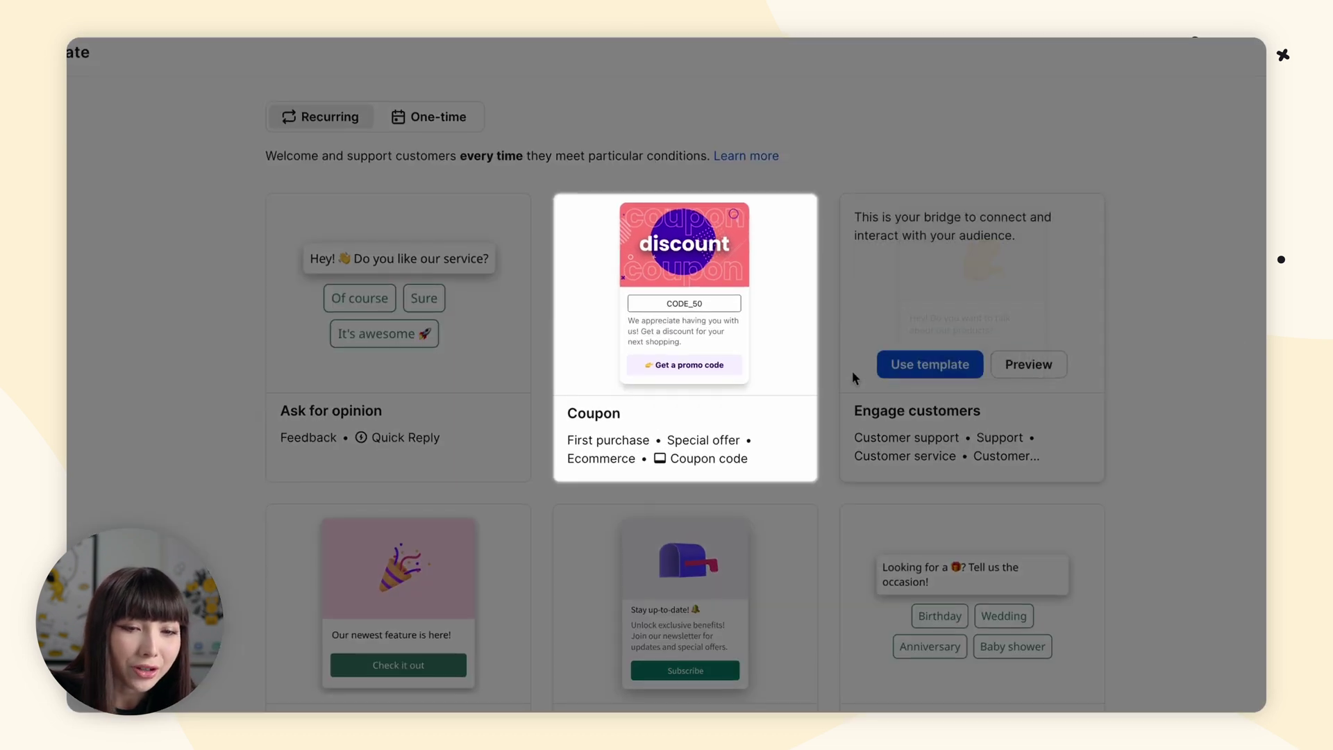
{"action": "mouse_move", "coordinate": [688, 348]}
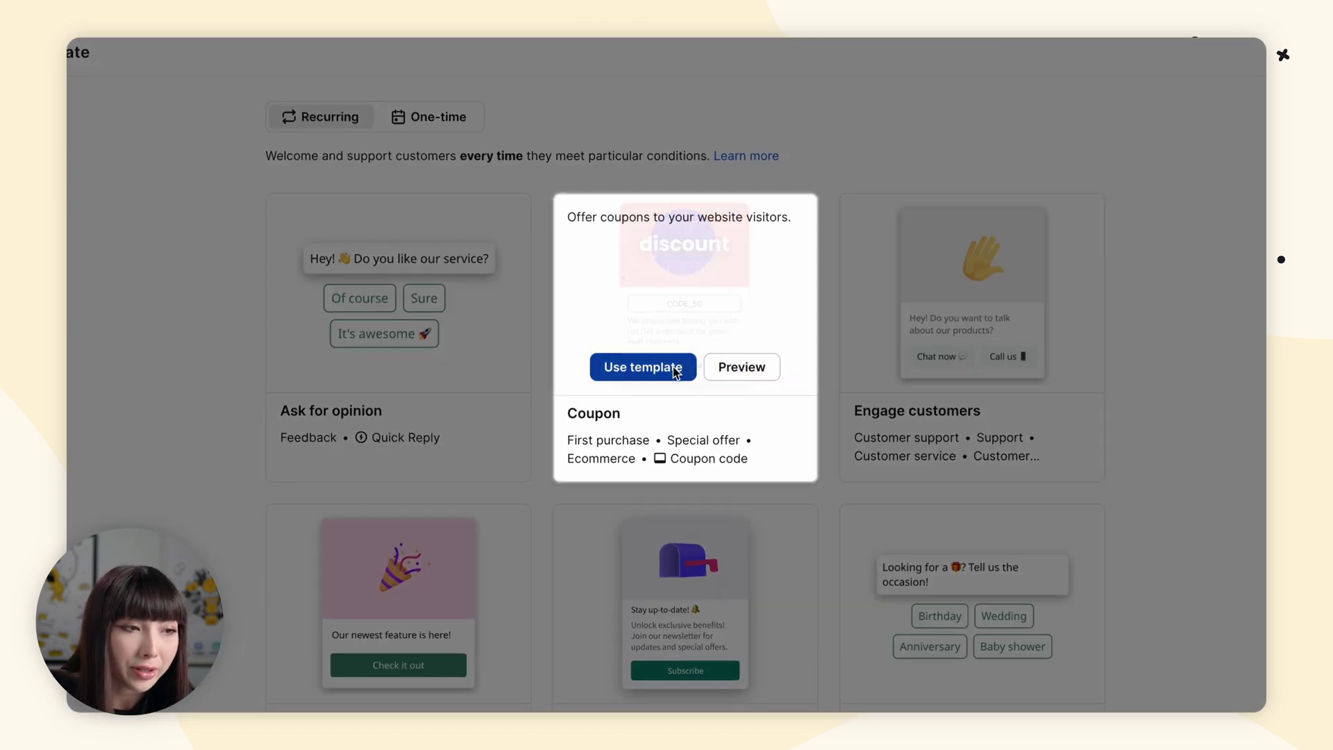
{"action": "left_click", "coordinate": [675, 369]}
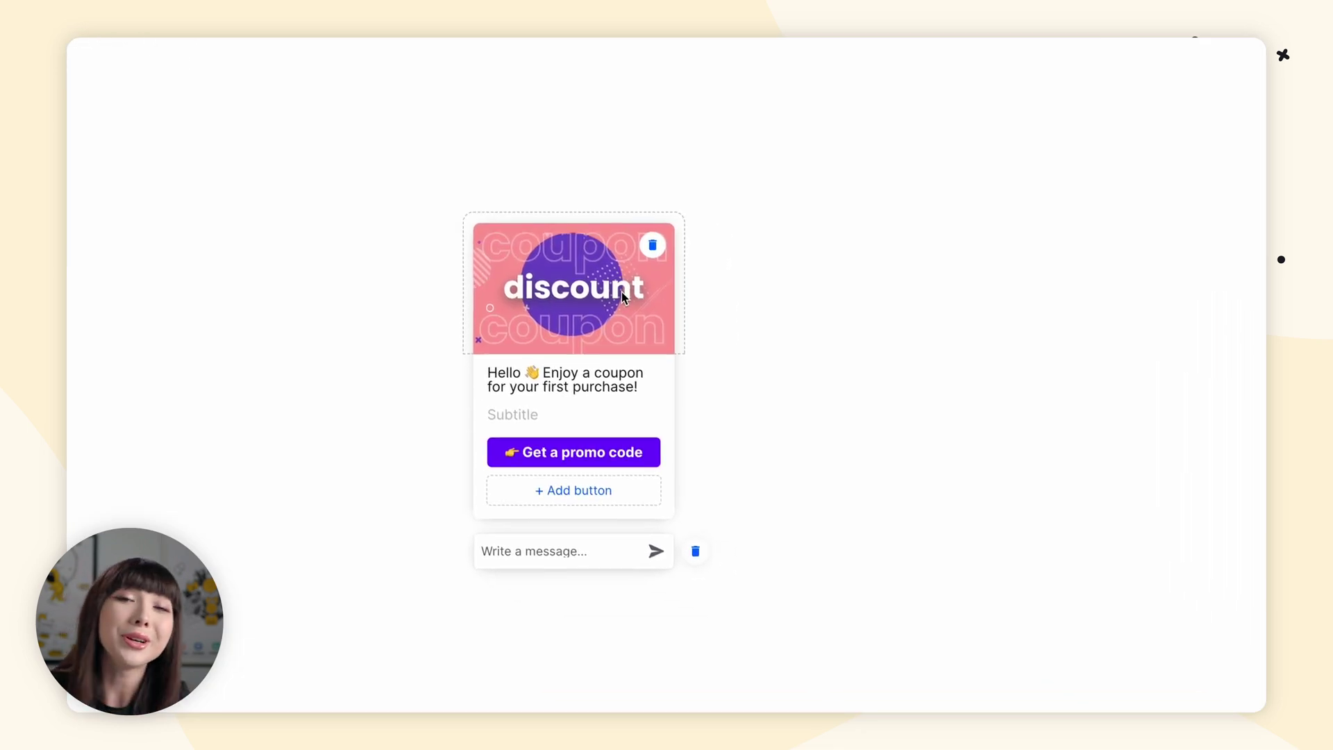
Step: Check the image settings of the coupon card and select its title text
{"action": "left_click", "coordinate": [586, 275]}
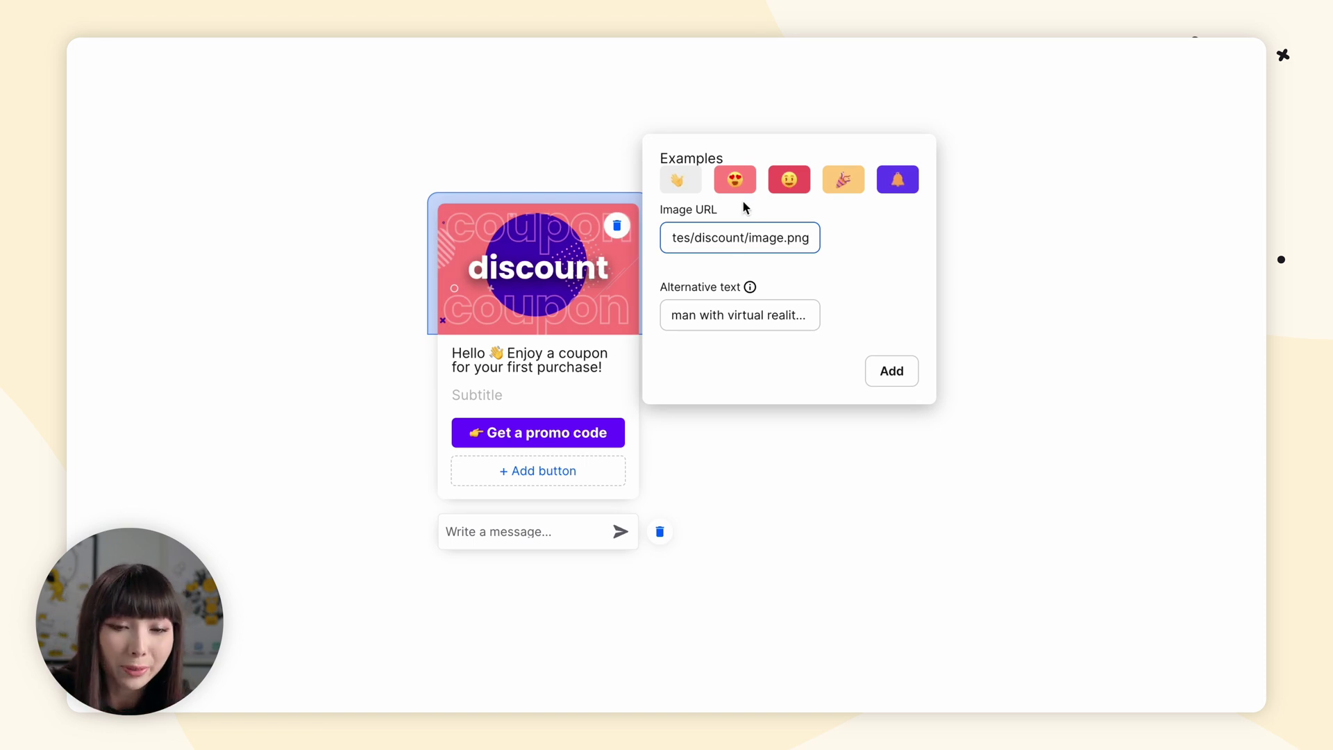
{"action": "left_click", "coordinate": [583, 360]}
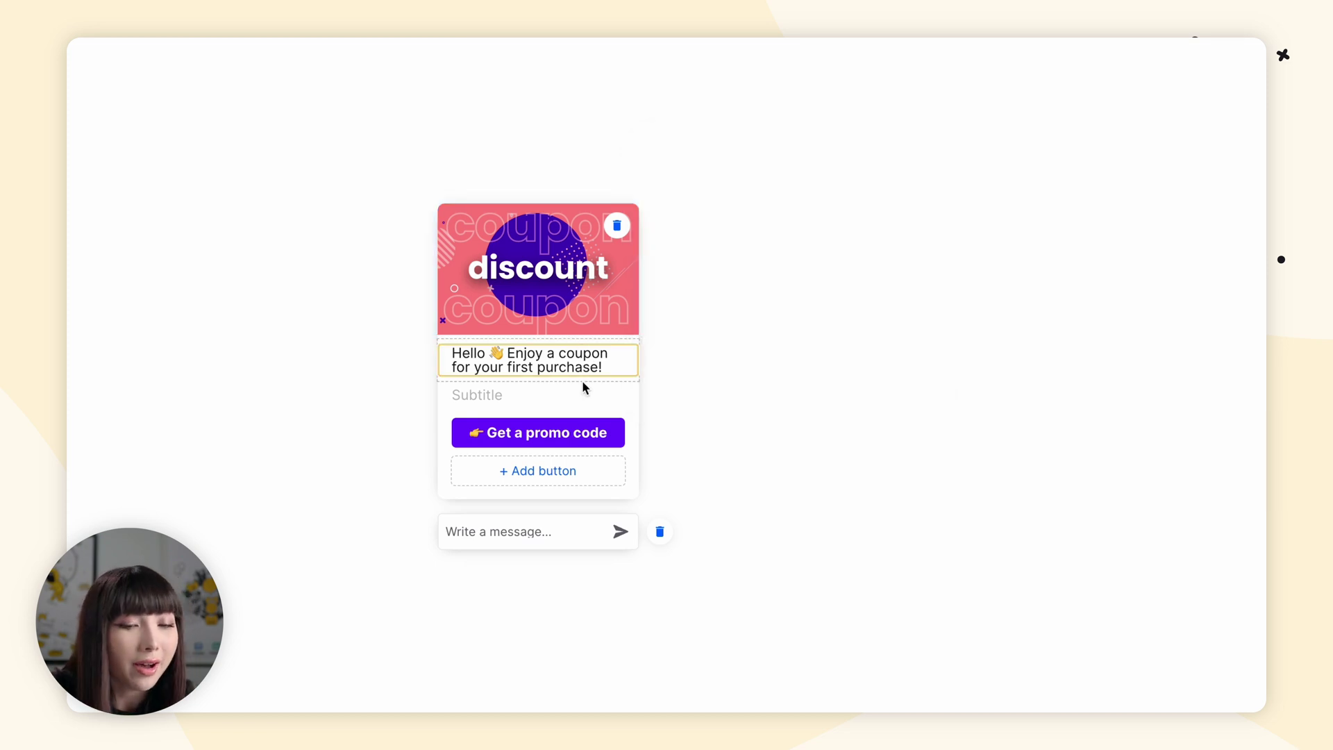
Step: Try adding a second button with the Copy coupon action to the coupon card, and delete it
{"action": "left_click", "coordinate": [571, 476]}
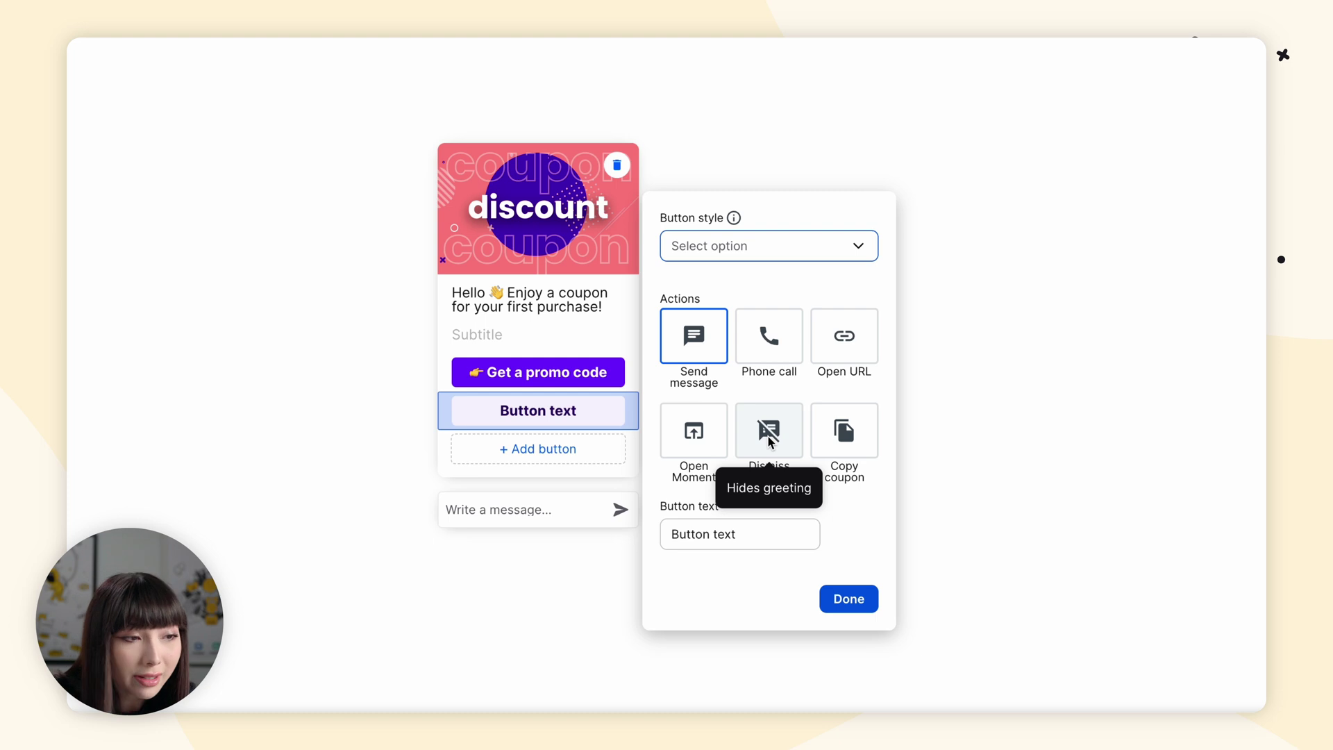
{"action": "left_click", "coordinate": [866, 436]}
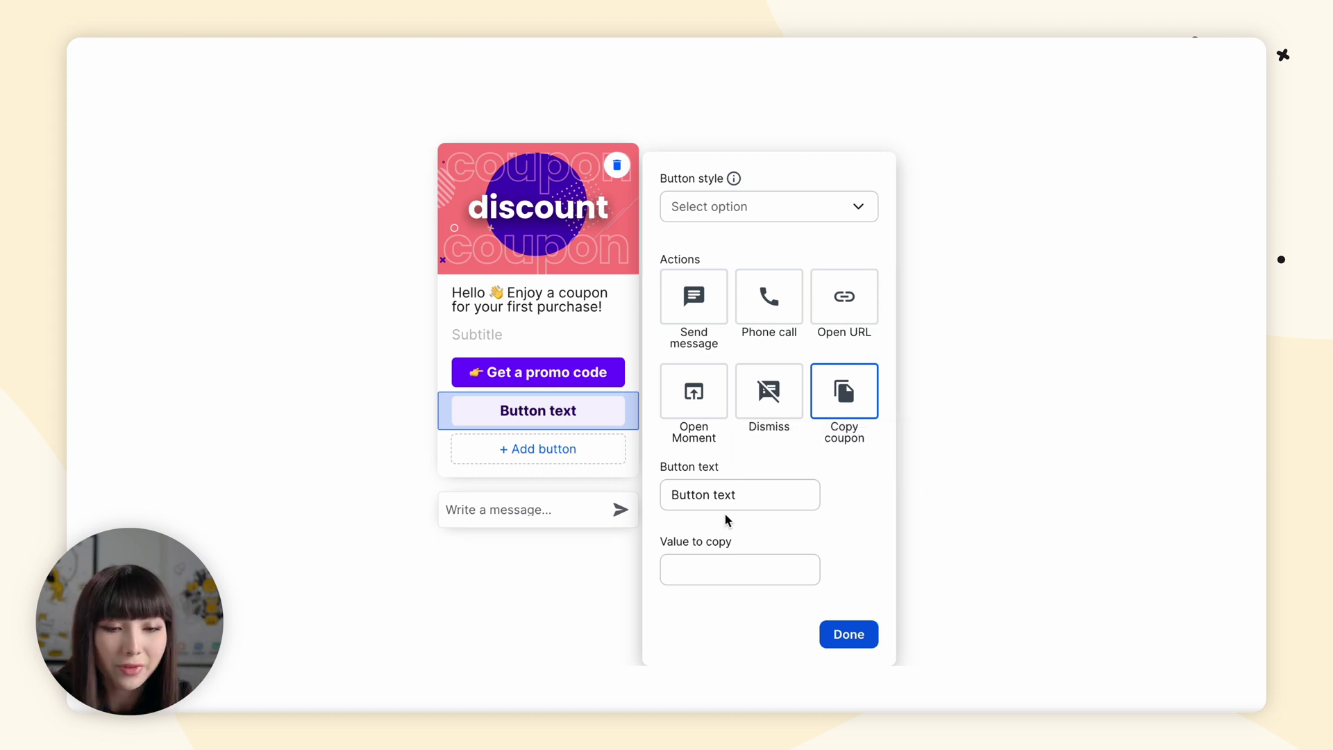
{"action": "left_click", "coordinate": [967, 172]}
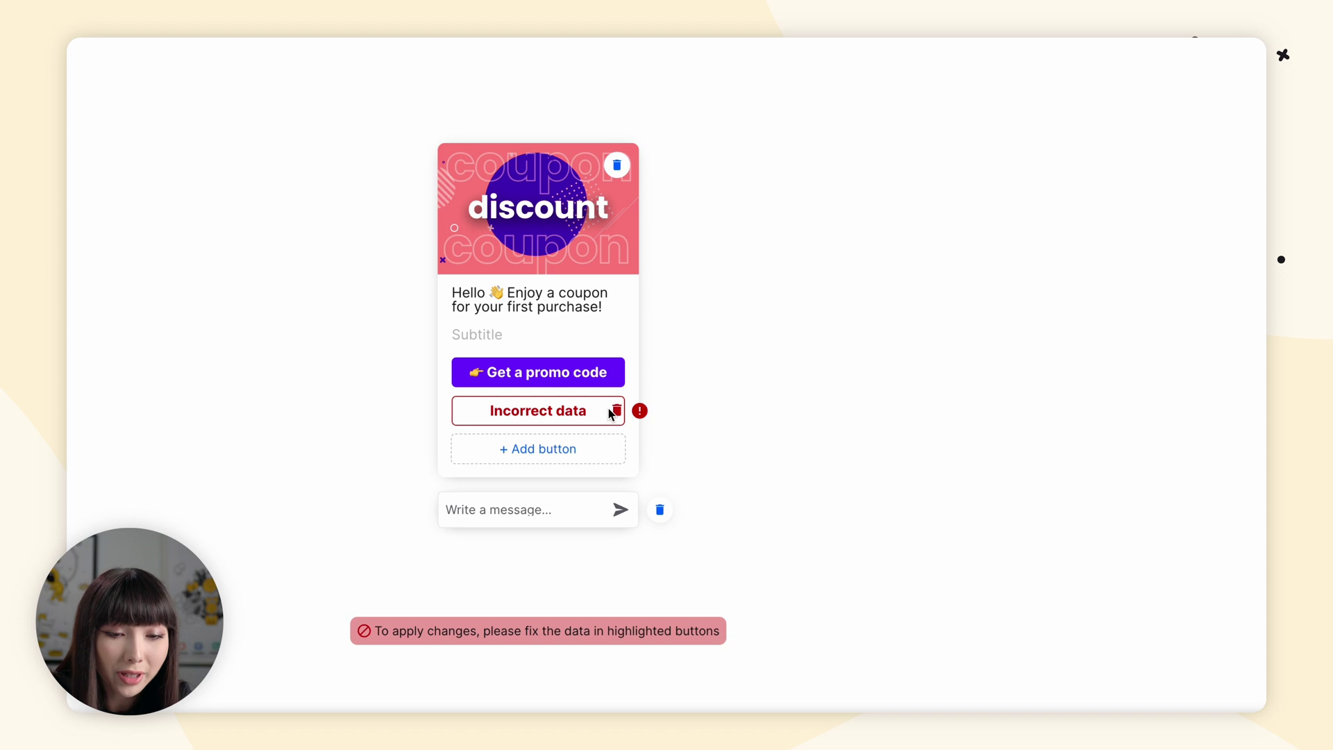
{"action": "left_click", "coordinate": [618, 410]}
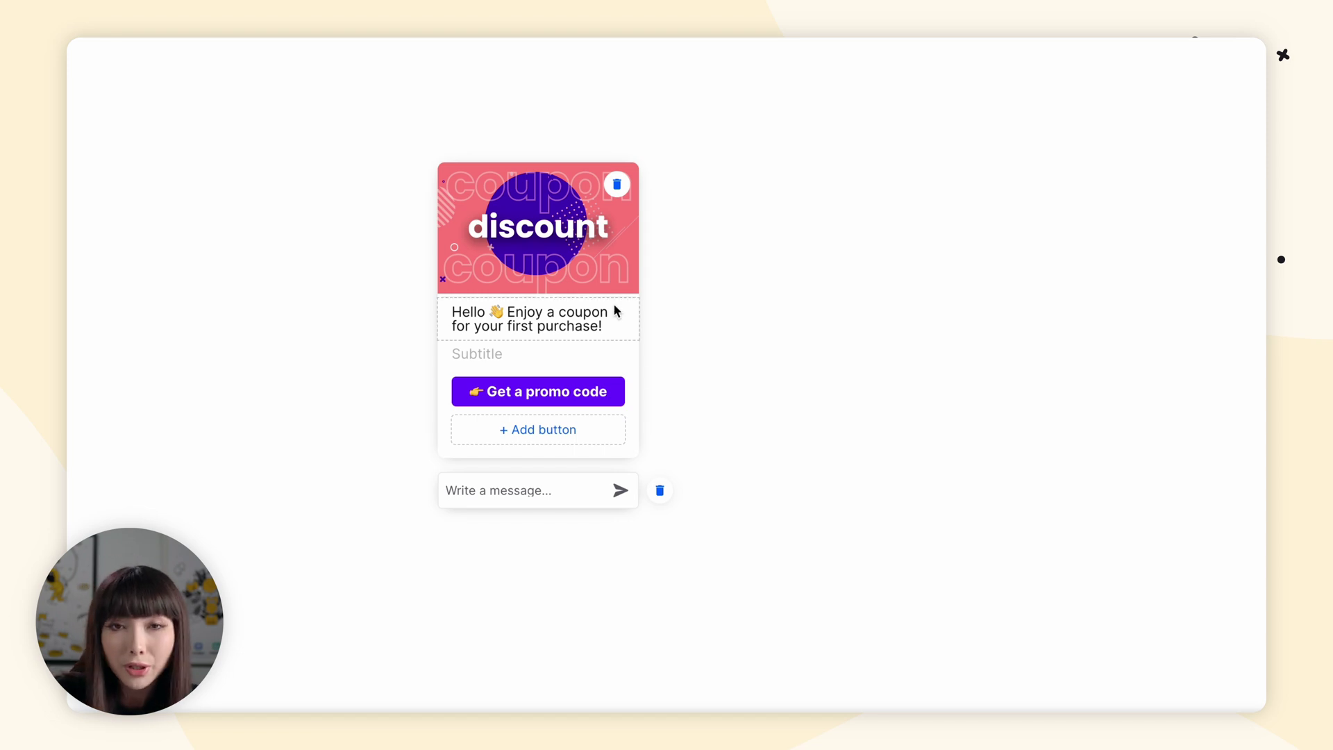
Step: Recheck the coupon card's image settings without changing them and proceed to setting the campaign conditions
{"action": "left_click", "coordinate": [545, 224]}
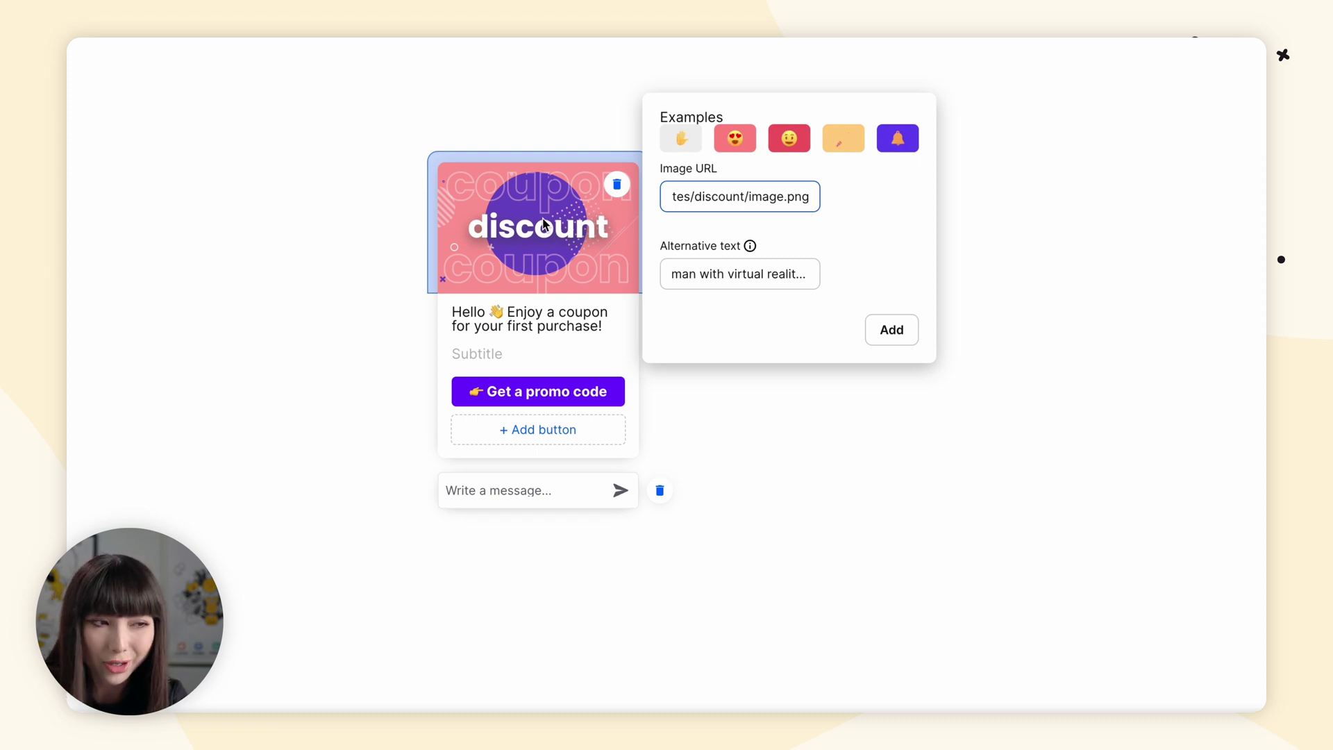
{"action": "left_click", "coordinate": [666, 434]}
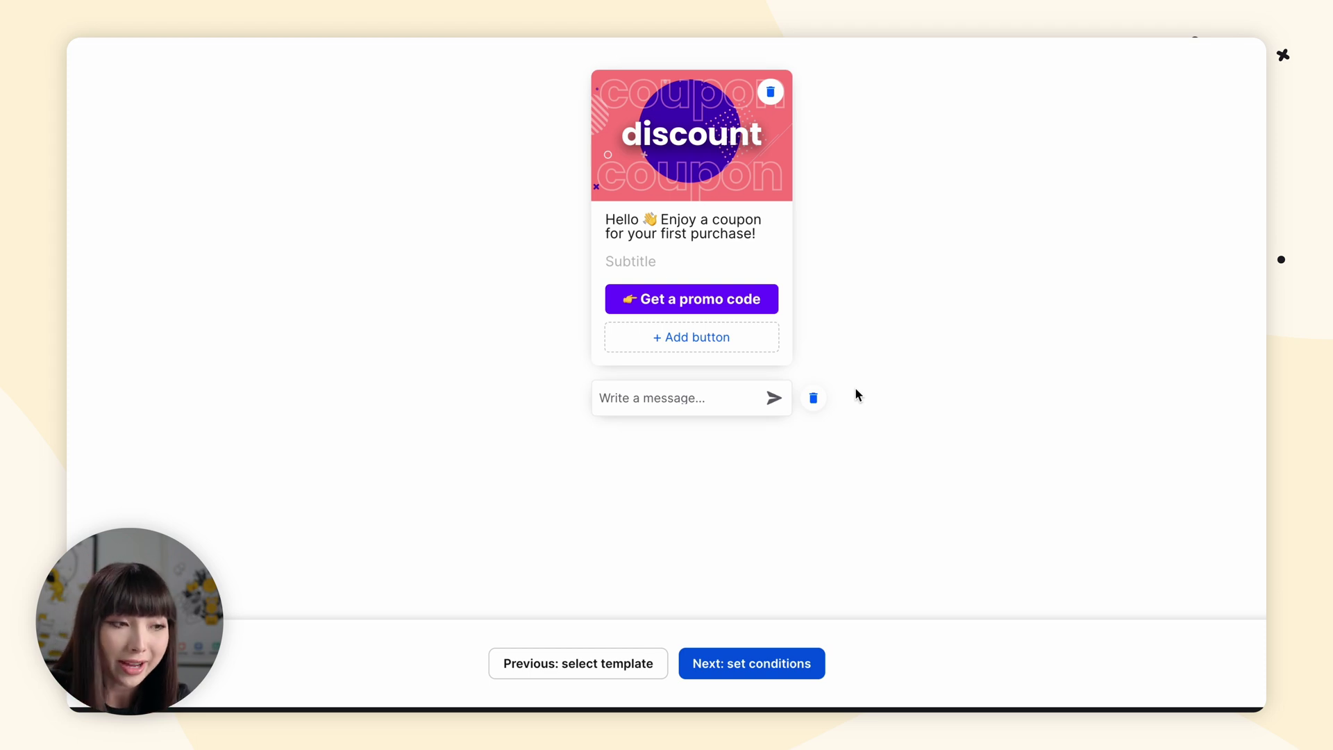
{"action": "key", "text": "Return"}
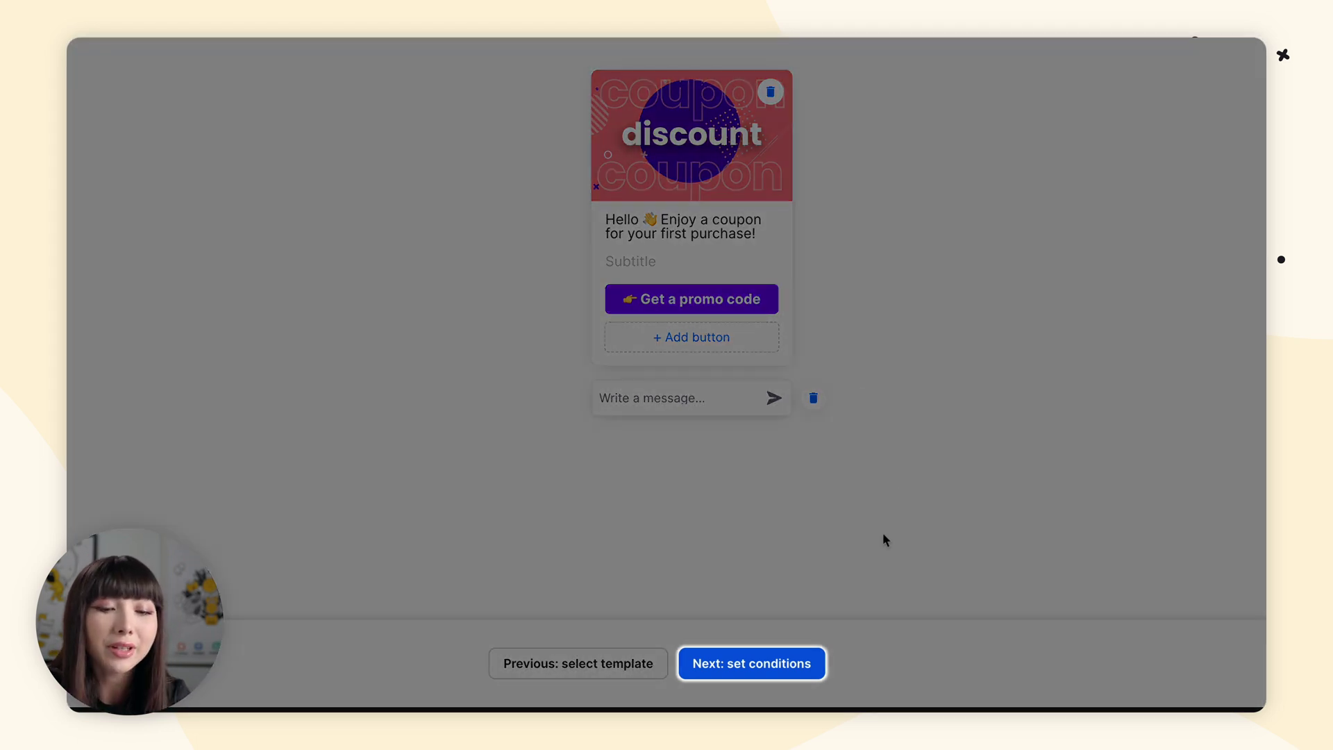
{"action": "left_click", "coordinate": [782, 668]}
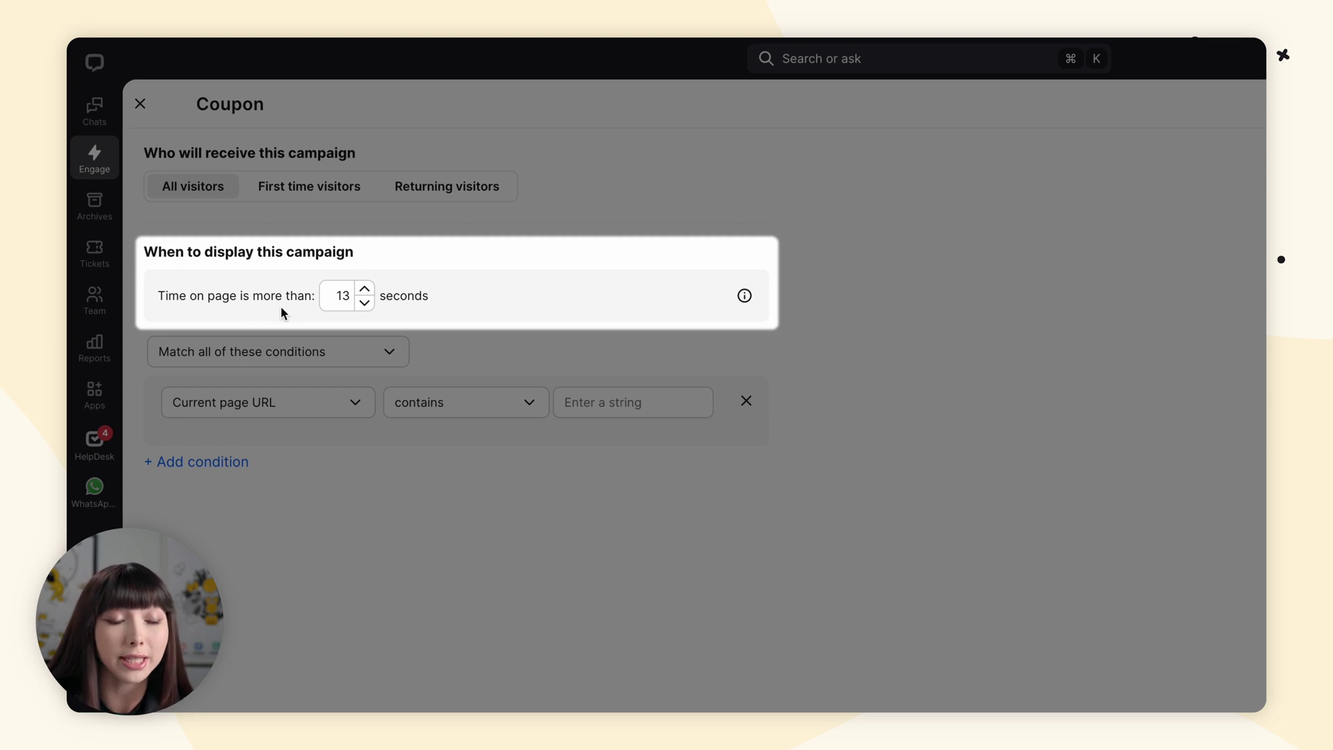
Step: Check the condition matching options, keep Match all of these conditions, and set the minimum time on page to 0 seconds
{"action": "left_click", "coordinate": [306, 355]}
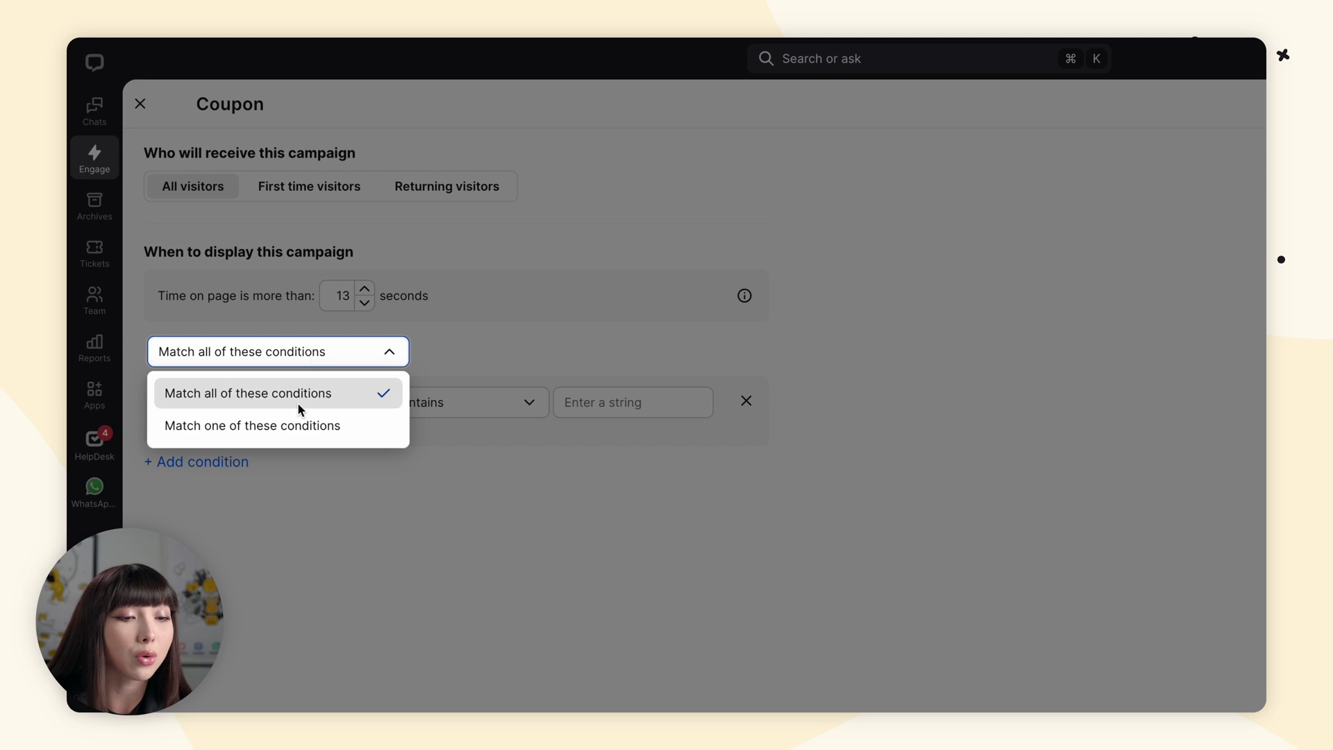
{"action": "left_click", "coordinate": [484, 357]}
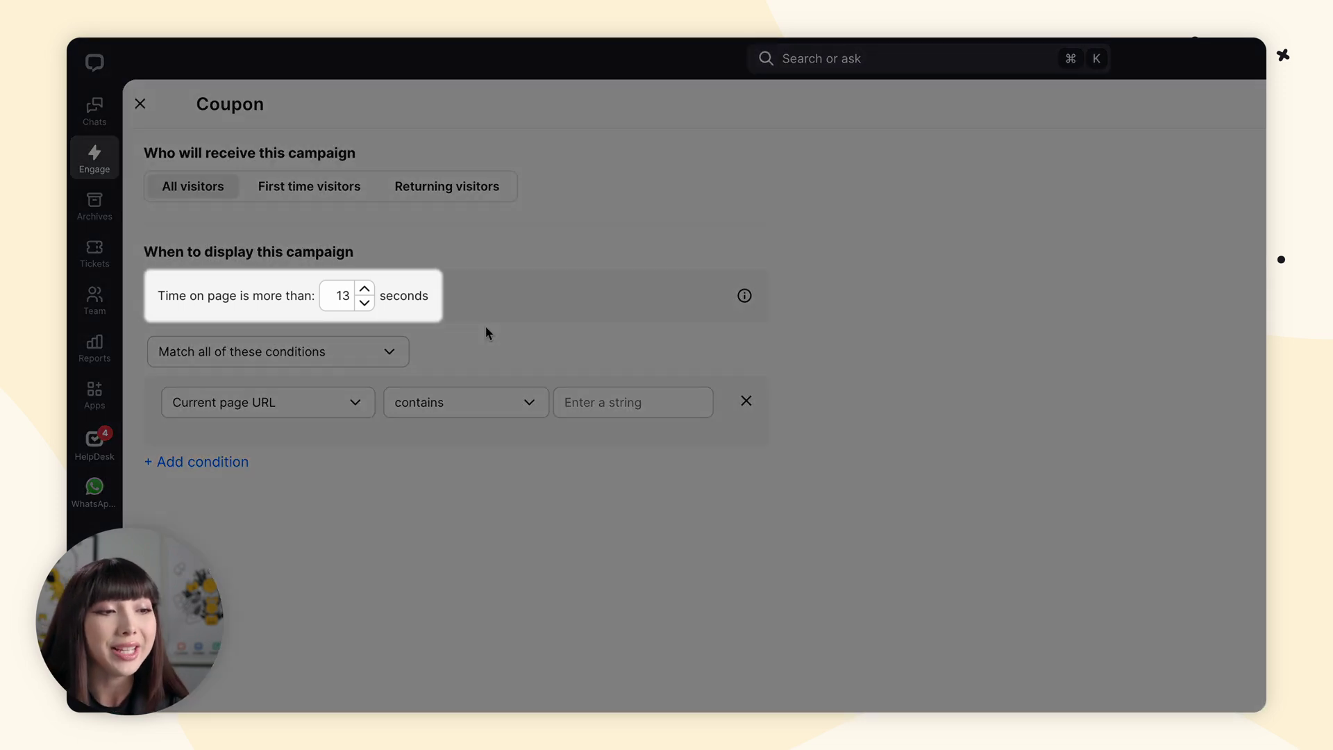
{"action": "left_click", "coordinate": [350, 297]}
{"action": "key", "text": "BackSpace"}
{"action": "key", "text": "BackSpace"}
{"action": "type", "text": "0"}
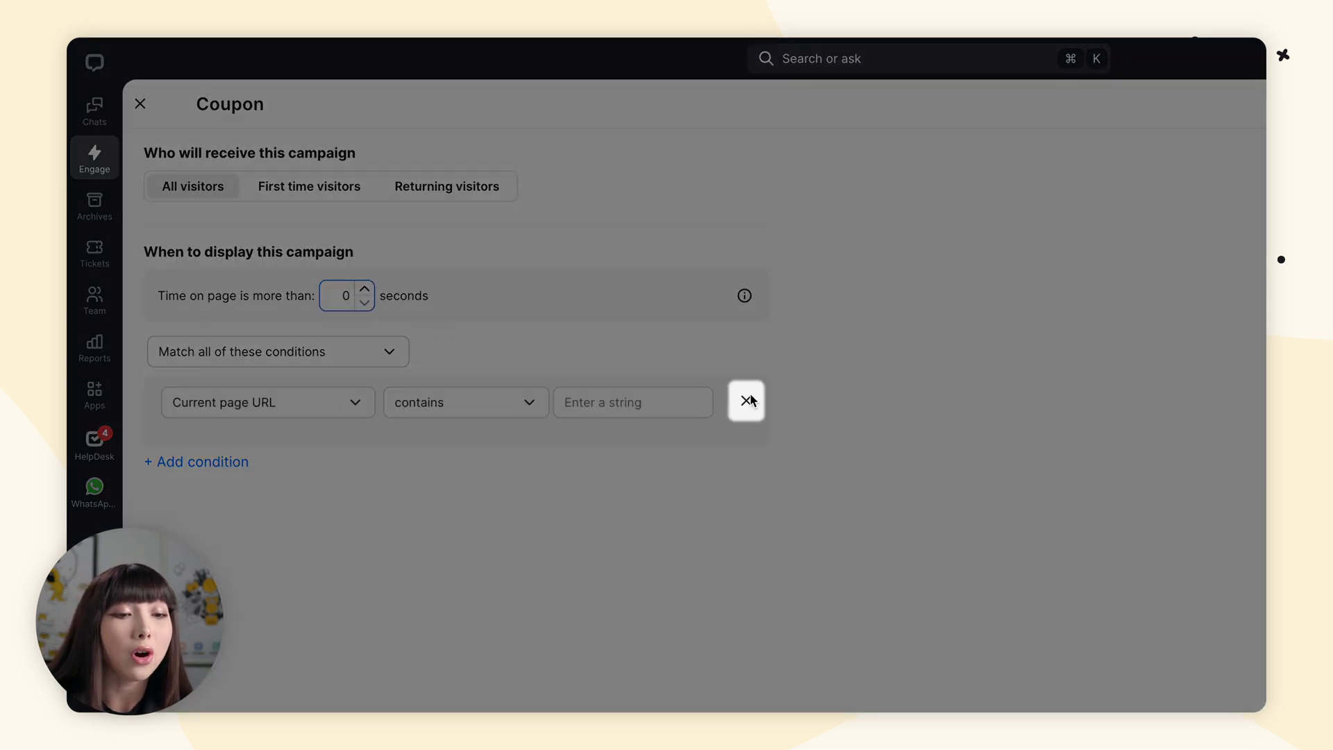
Step: Replace the empty Current page URL condition with a Customer's location condition set to United States
{"action": "left_click", "coordinate": [747, 400]}
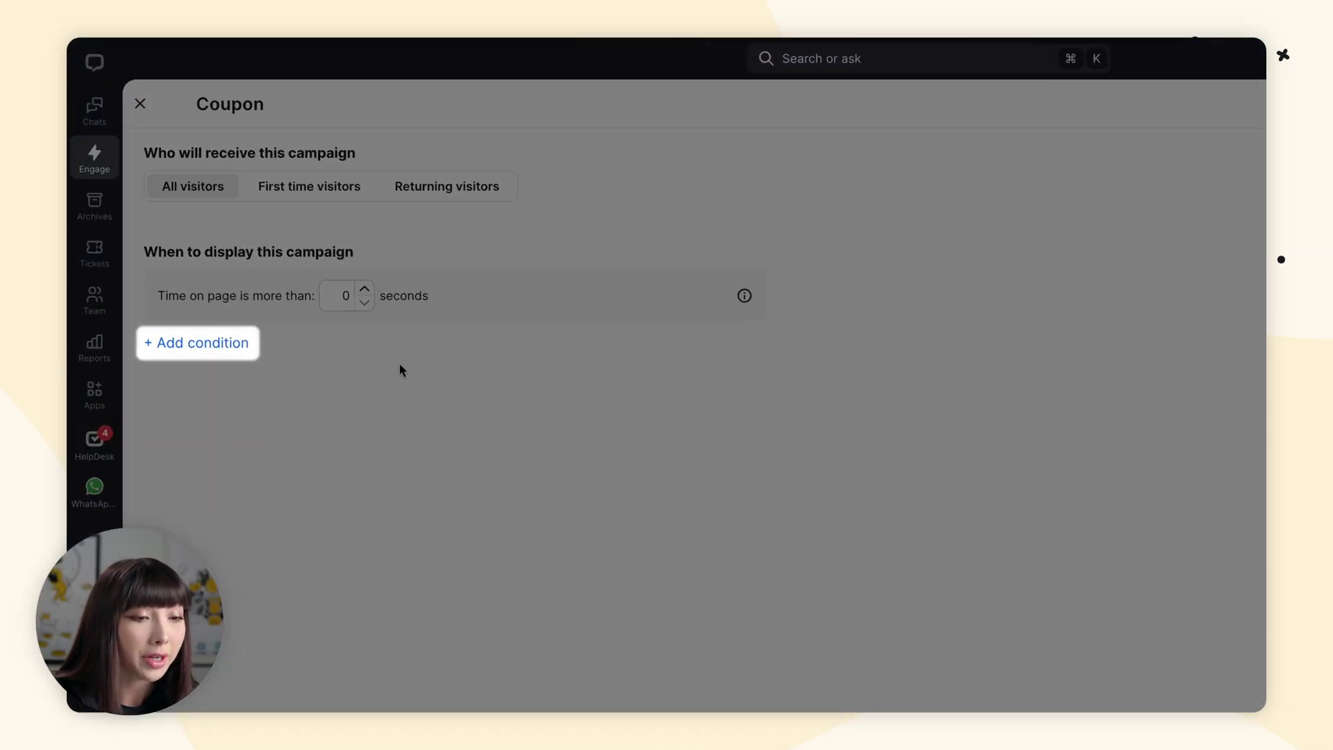
{"action": "left_click", "coordinate": [236, 344]}
{"action": "left_click", "coordinate": [271, 403]}
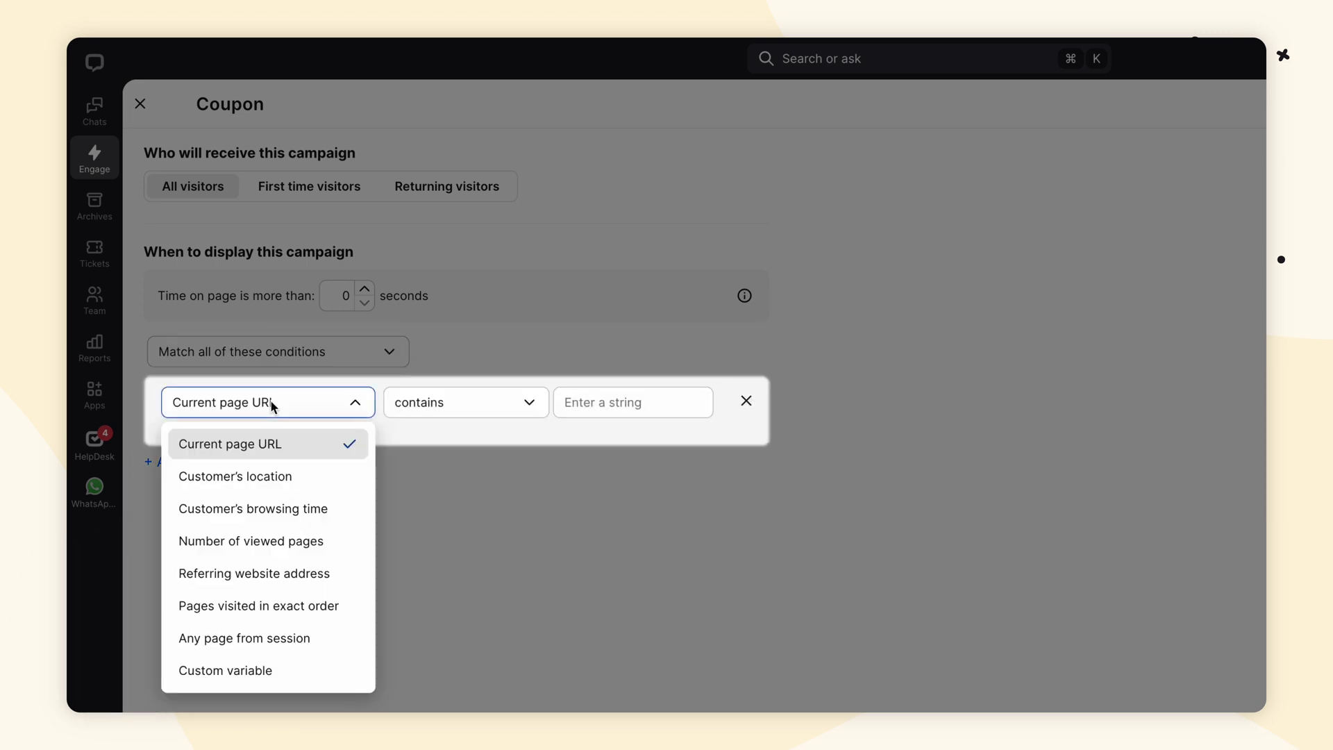
{"action": "left_click", "coordinate": [277, 479]}
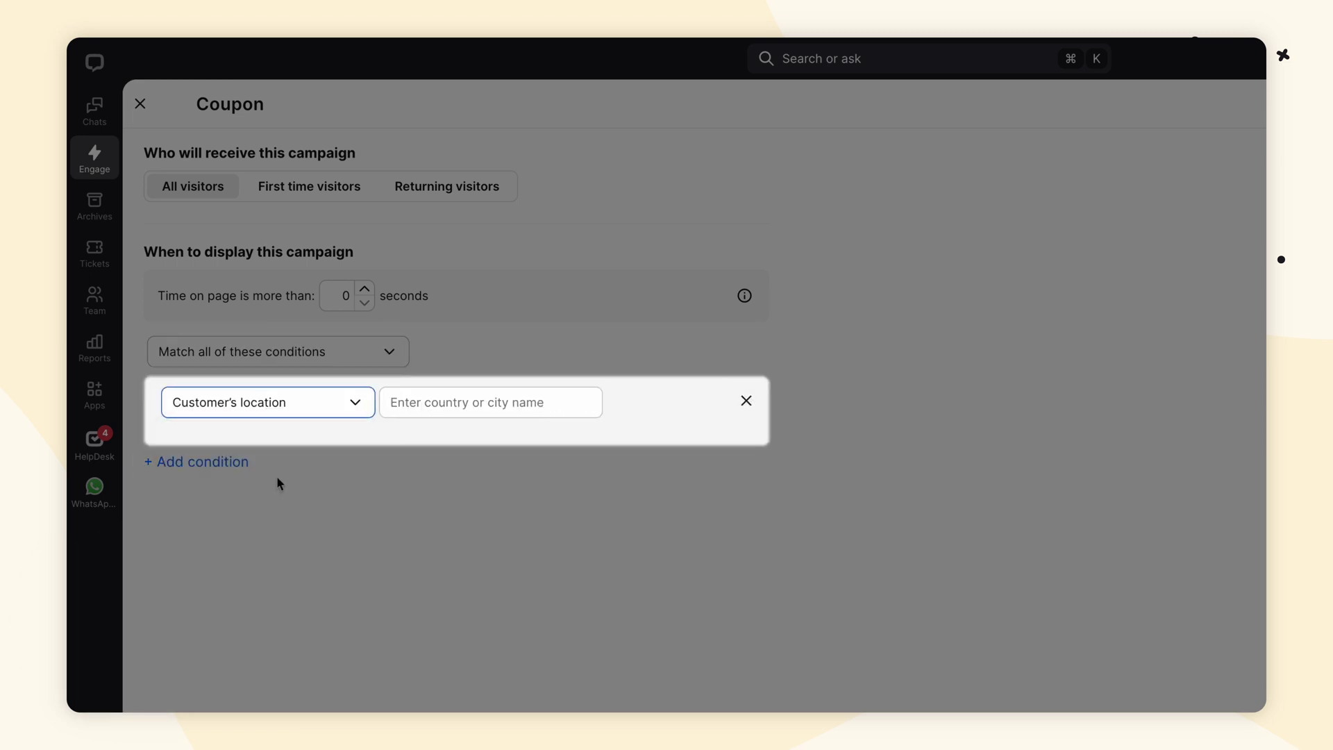
{"action": "left_click", "coordinate": [513, 408]}
{"action": "type", "text": "United States"}
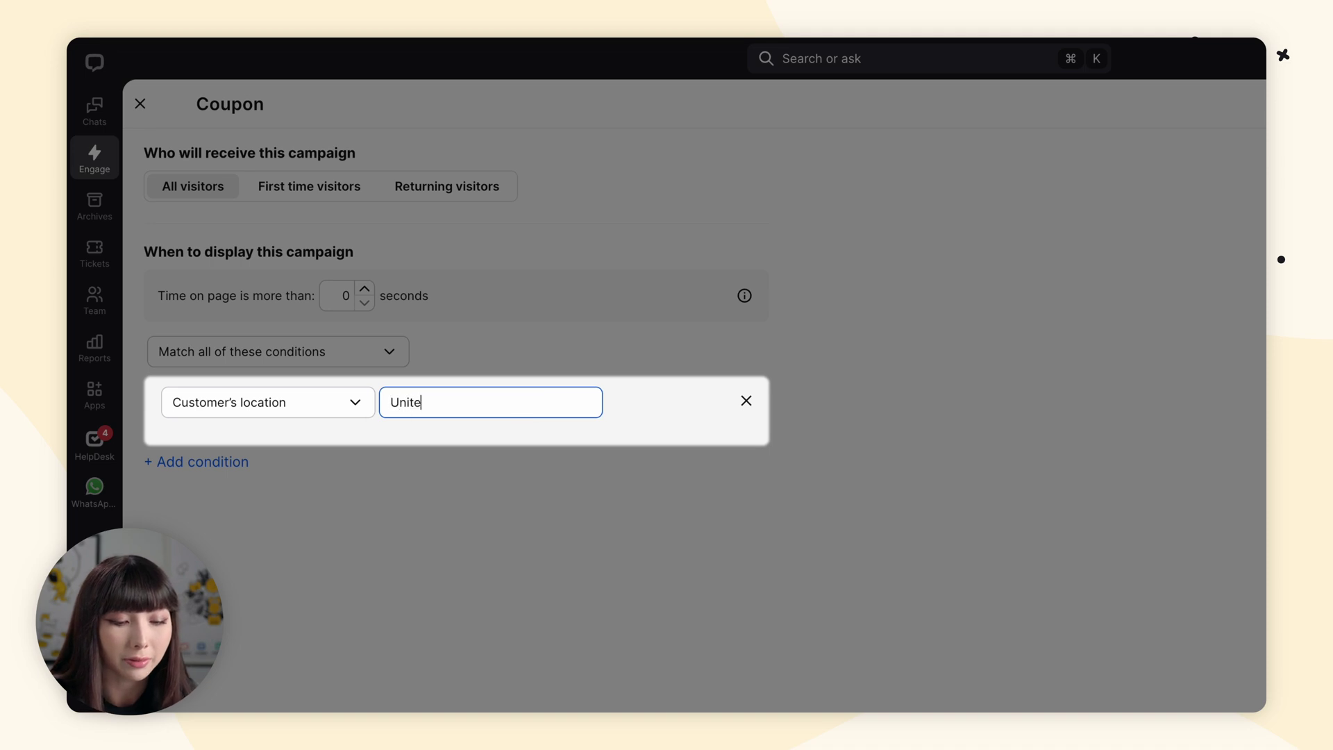
Step: Add a second display condition requiring the Customer's browsing time to be more than 24 seconds
{"action": "left_click", "coordinate": [246, 464]}
{"action": "scroll", "coordinate": [250, 431], "scroll_direction": "down", "scroll_amount": 2}
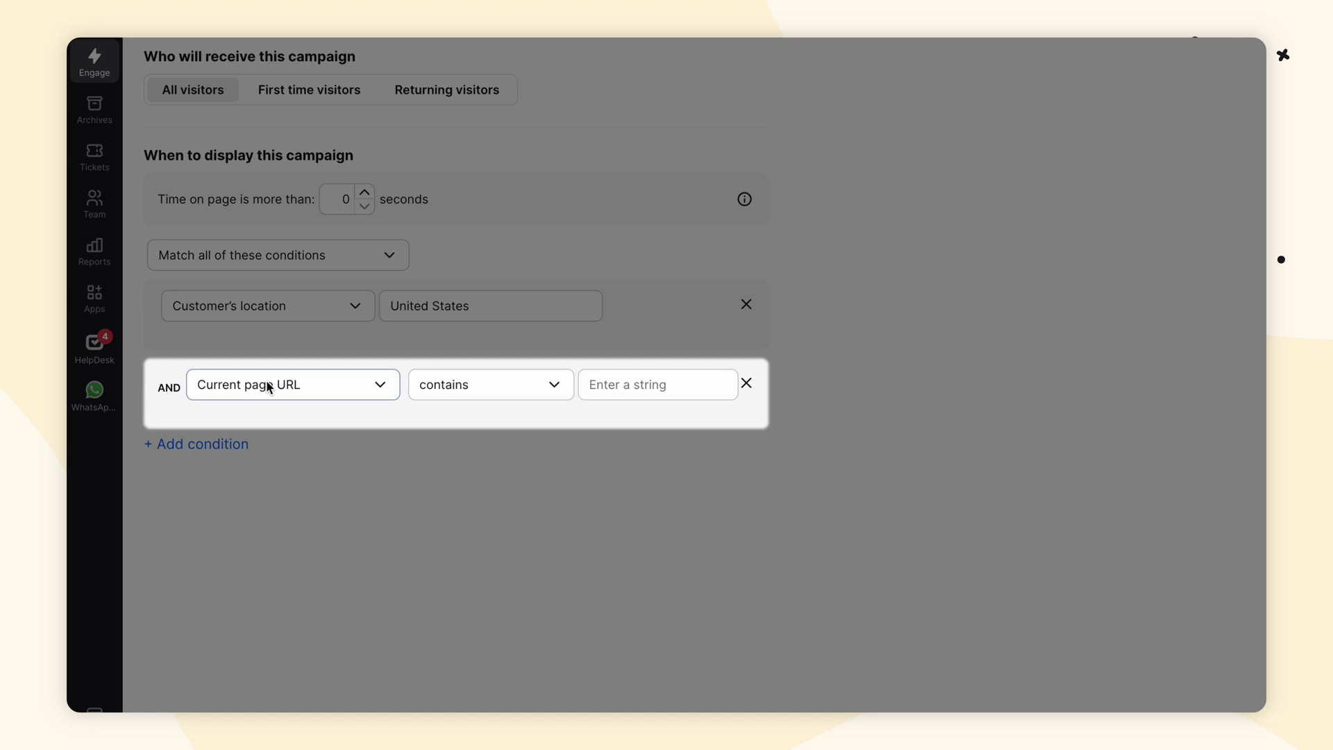
{"action": "left_click", "coordinate": [265, 383]}
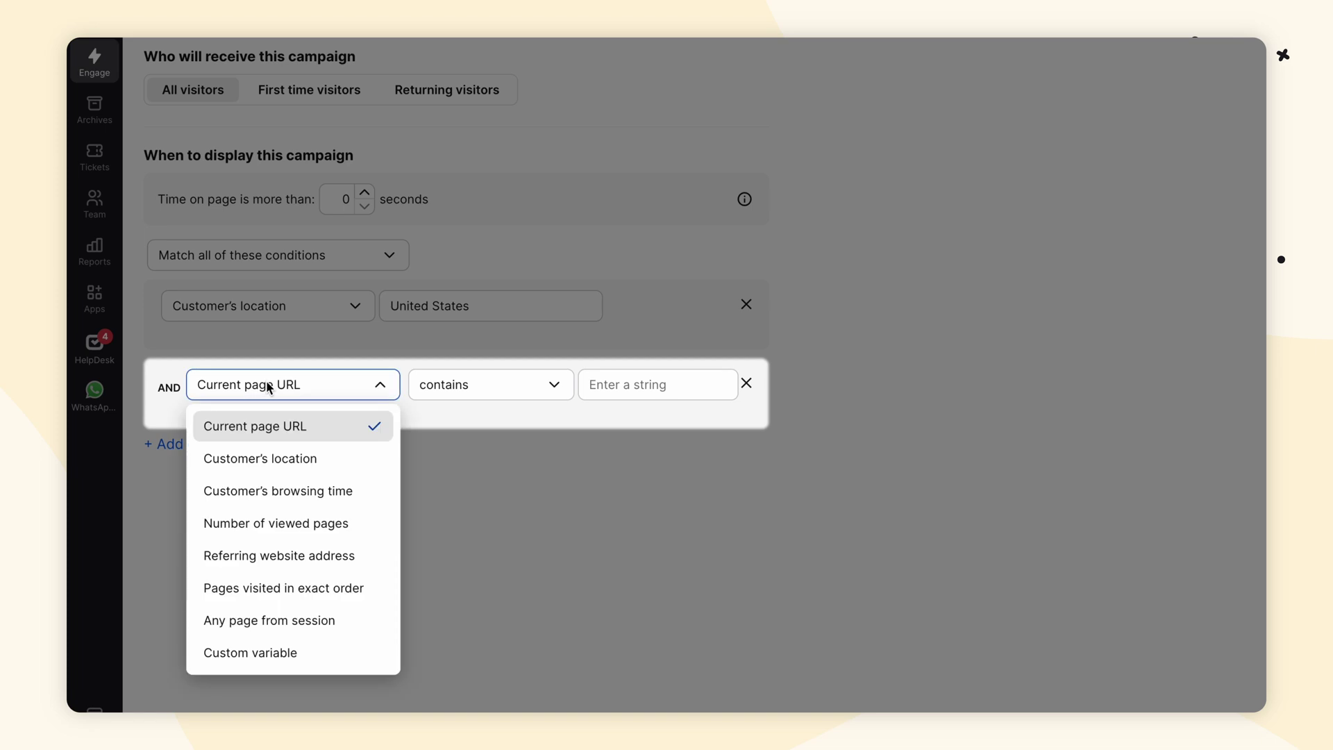
{"action": "left_click", "coordinate": [287, 492]}
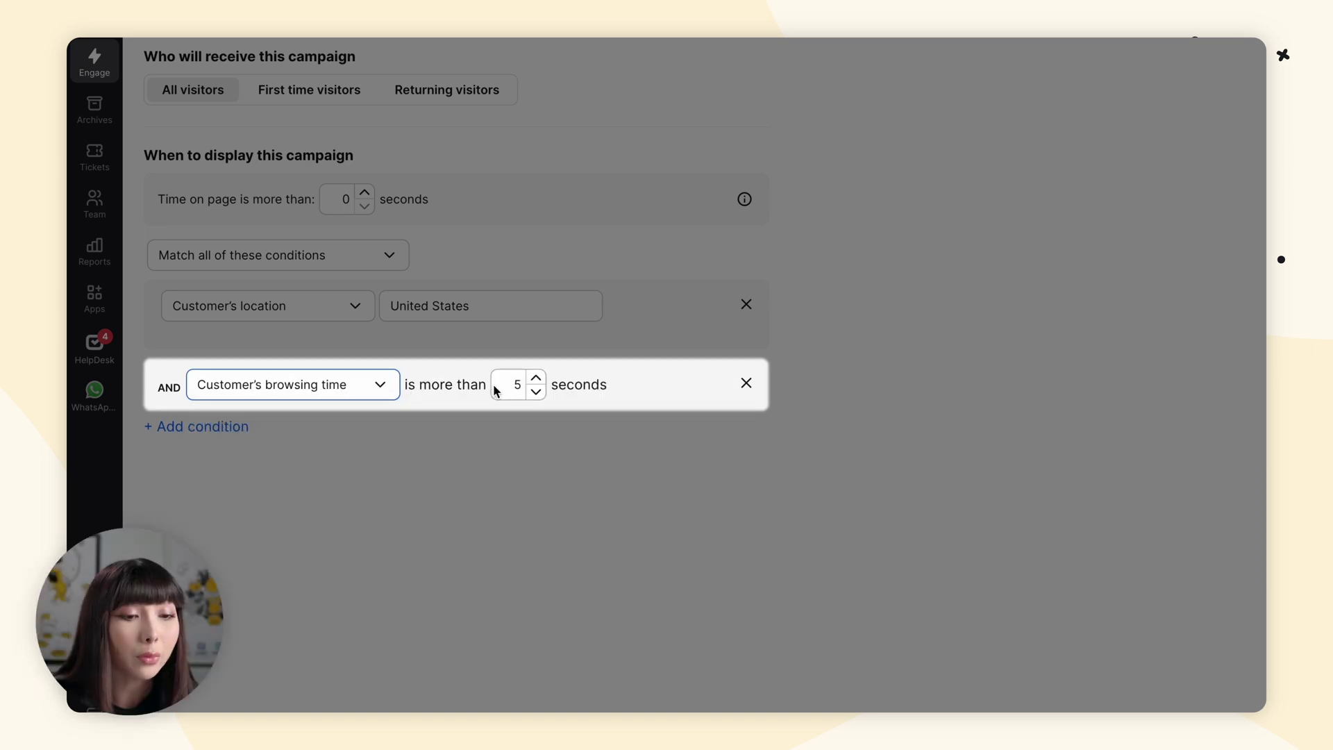
{"action": "left_click", "coordinate": [519, 387]}
{"action": "key", "text": "BackSpace"}
{"action": "type", "text": "24"}
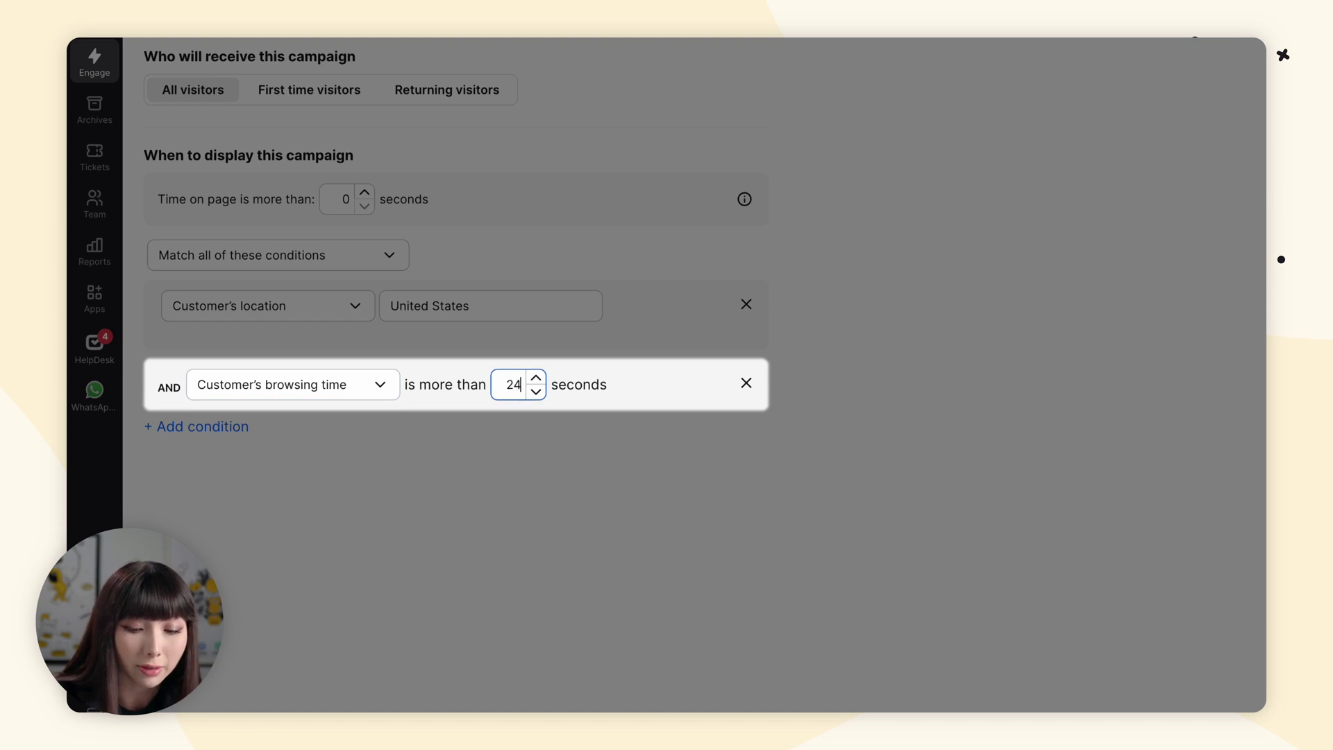
Step: Add a third condition requiring that the Current page URL is exactly the copied webflow.io site address
{"action": "left_click", "coordinate": [221, 435]}
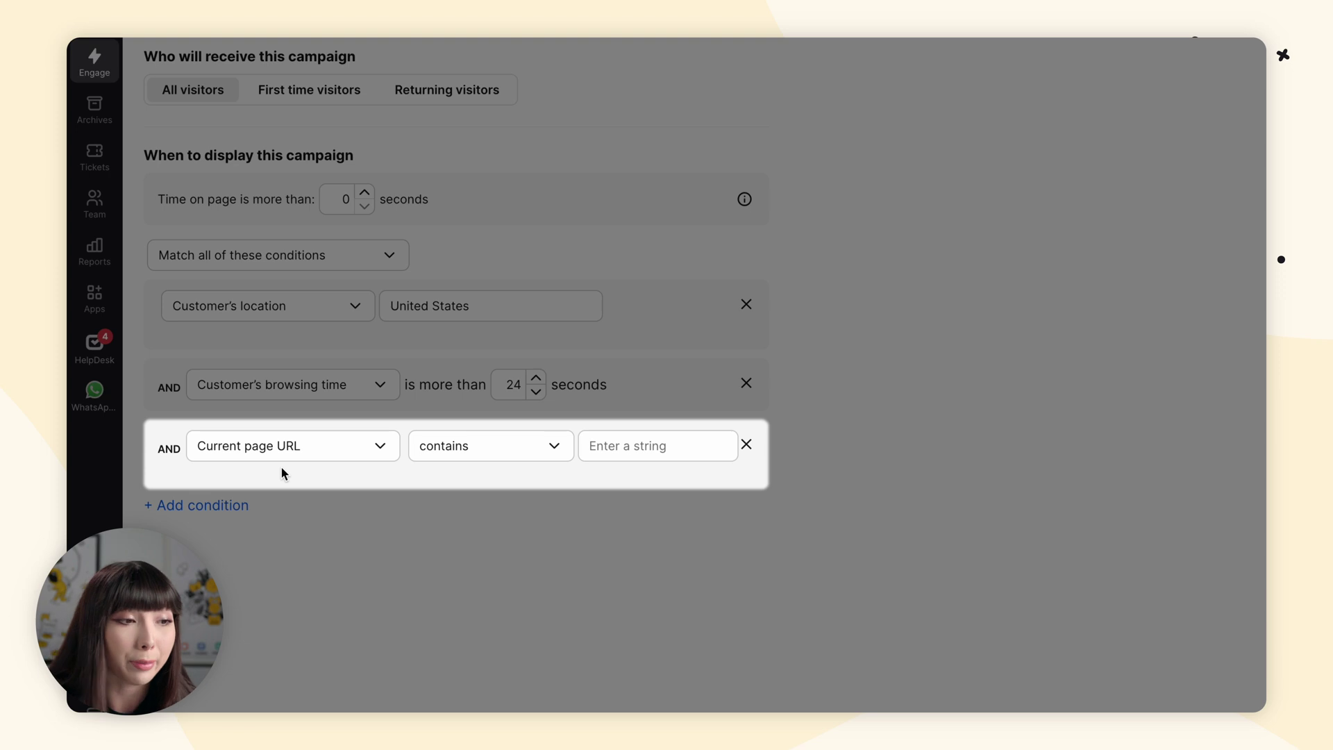
{"action": "left_click", "coordinate": [458, 447]}
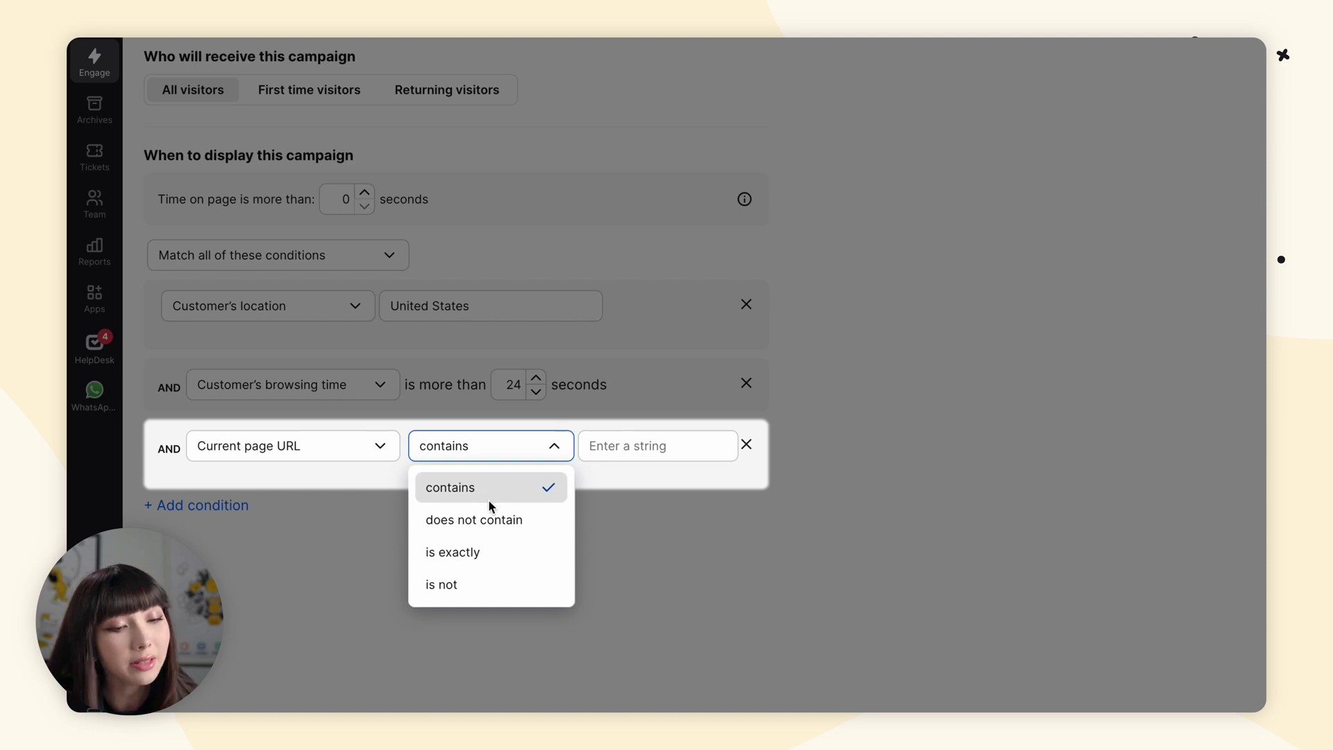
{"action": "left_click", "coordinate": [501, 547]}
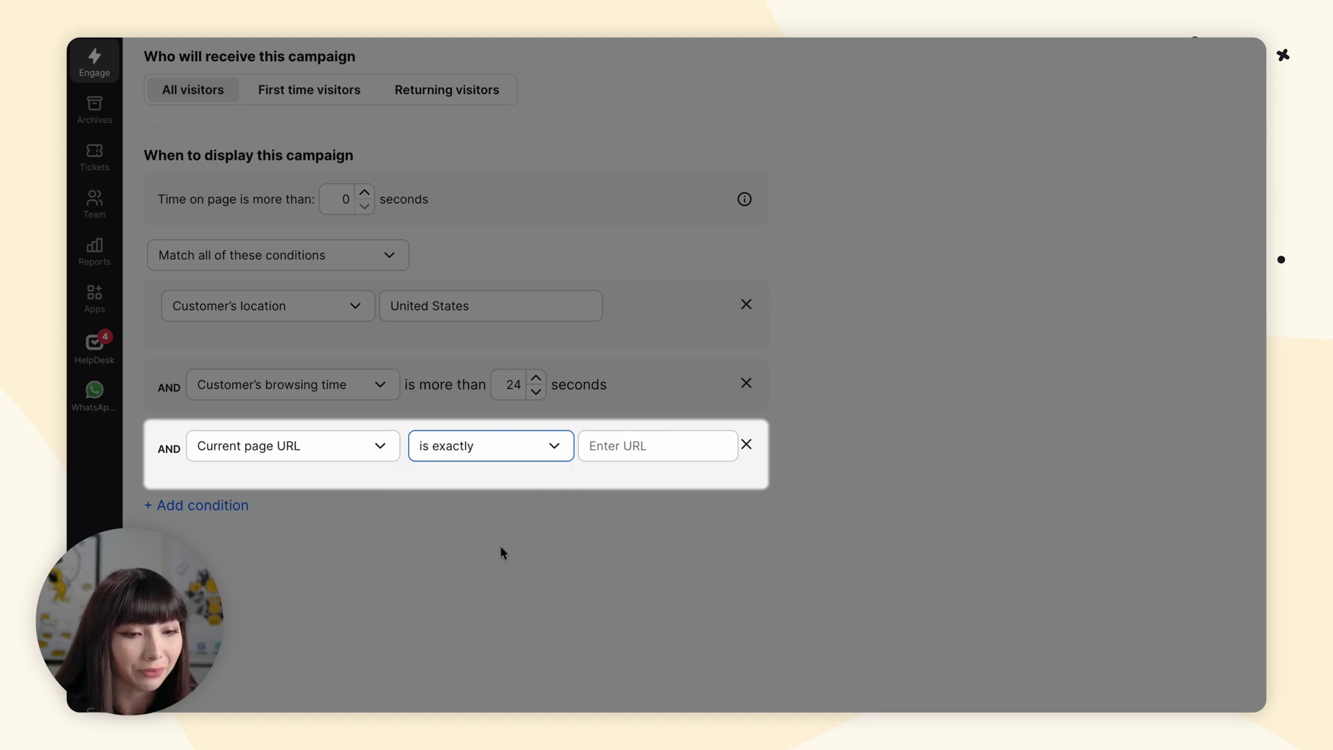
{"action": "left_click", "coordinate": [609, 448]}
{"action": "key", "text": "ctrl+v"}
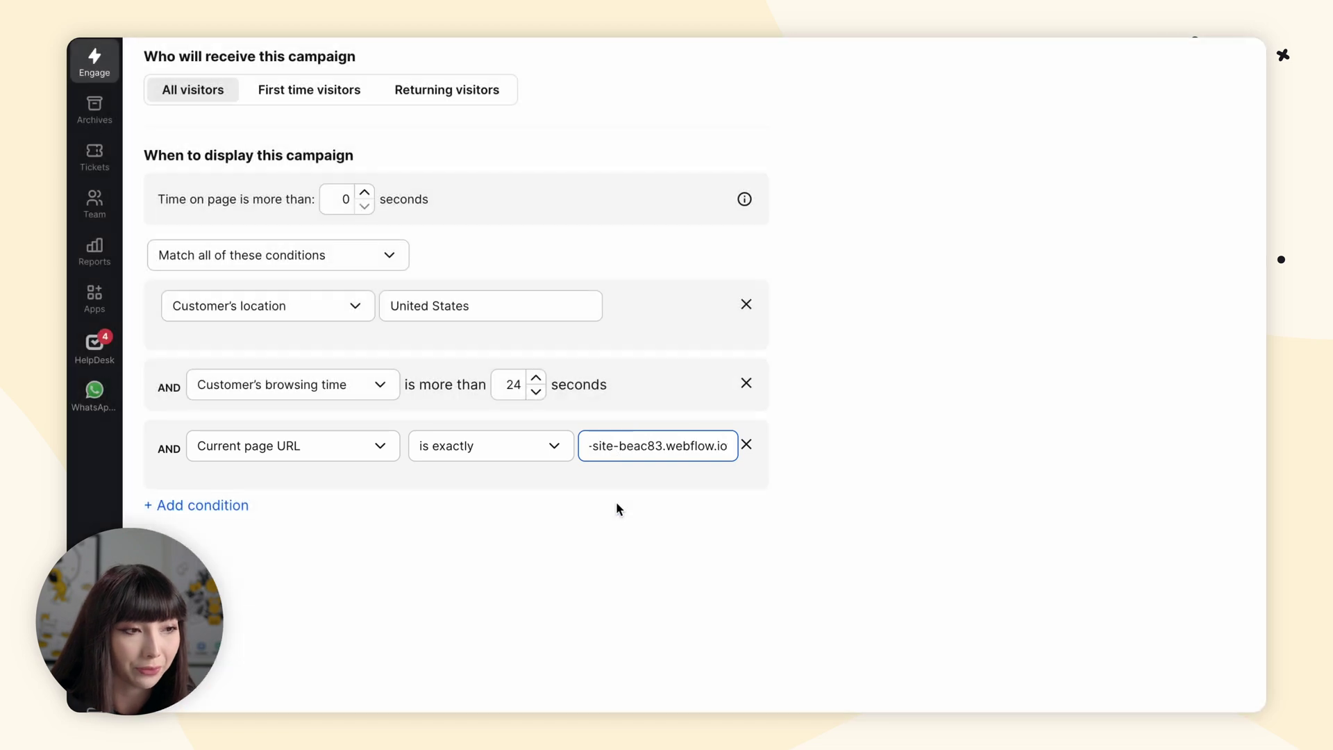